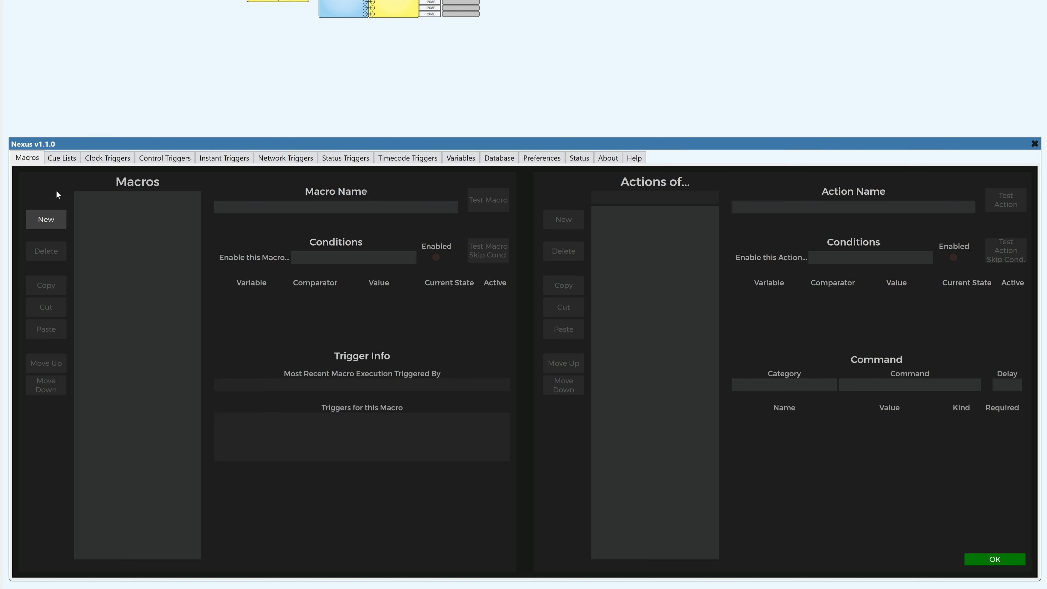
Create a new macro and name it "Music to outputs 1-4".
left_click(53, 217)
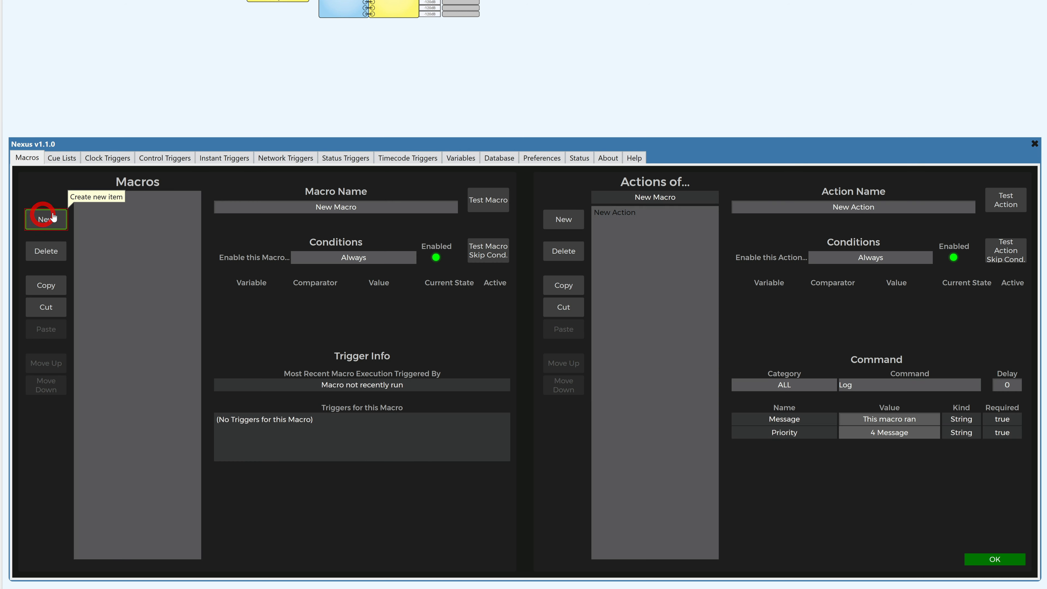
left_click(282, 207)
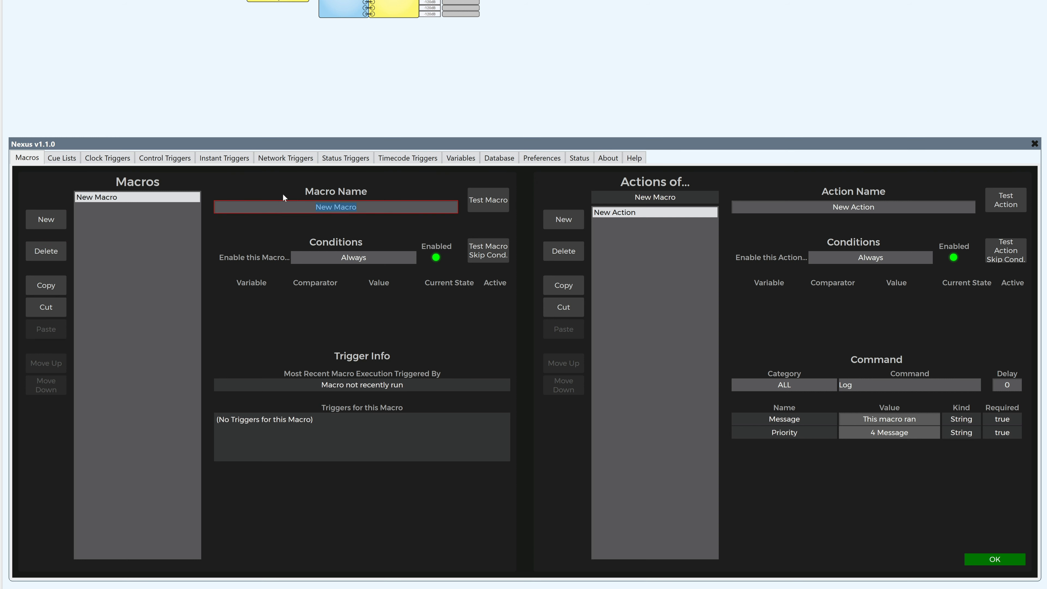
type("Music to outputs 1-4")
key("Return")
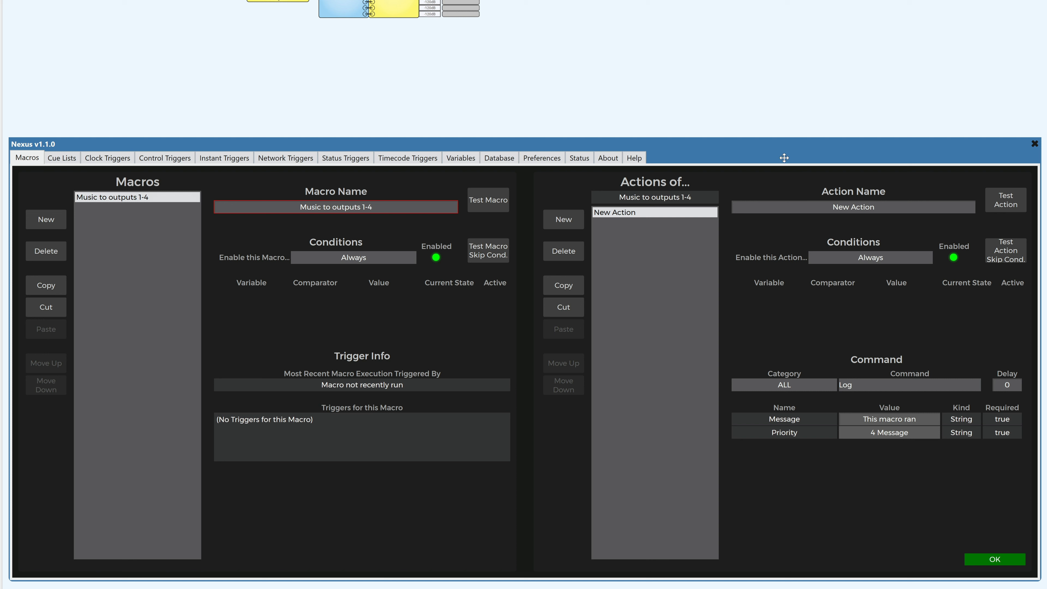
Rename the macro's first action as "Play music".
left_click(822, 207)
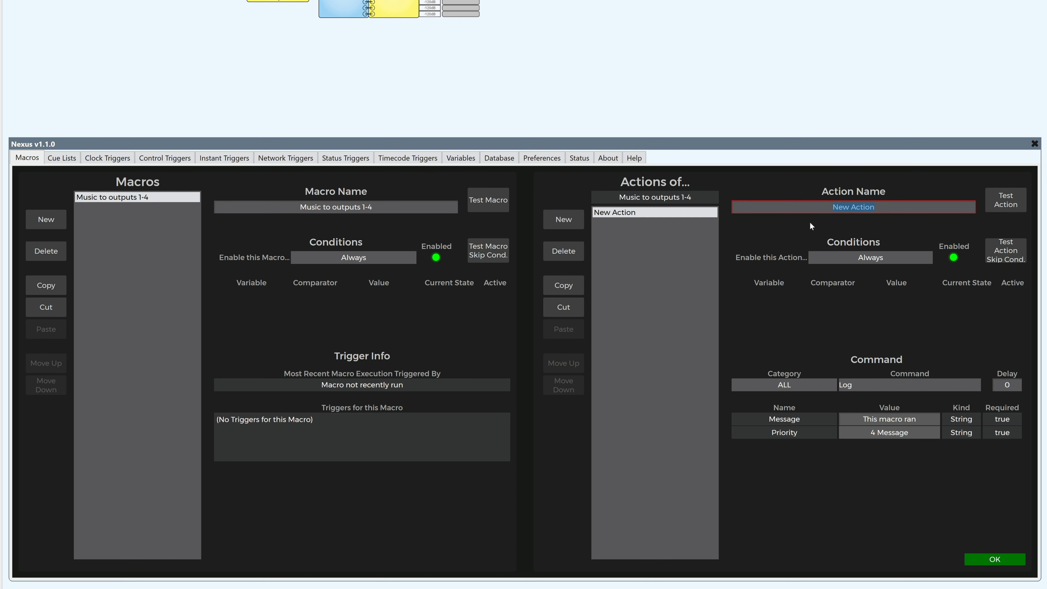
type("Play music")
key("Return")
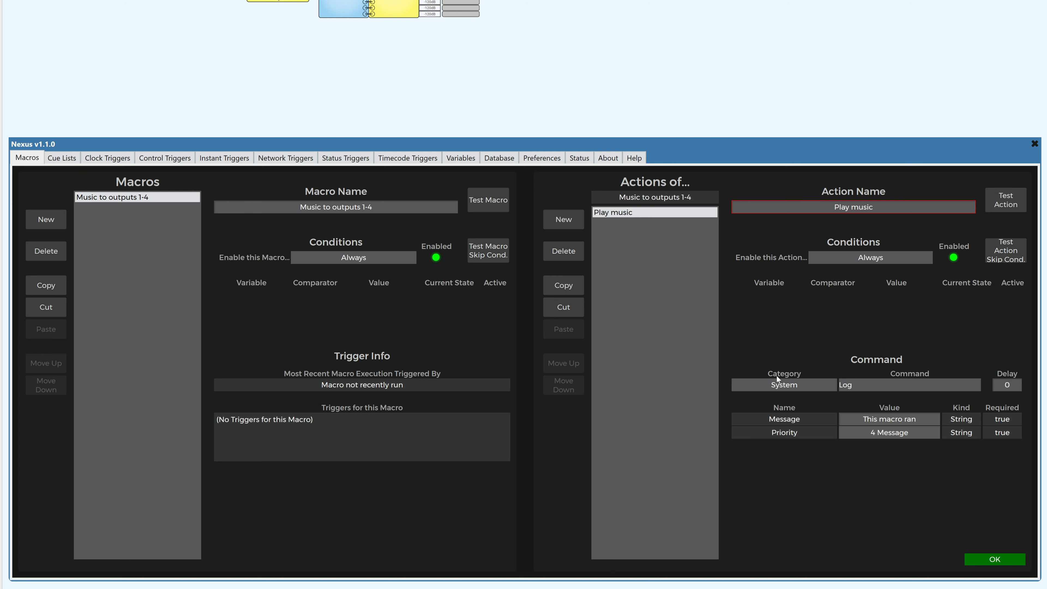
Show commands from all categories and look through the full command list available for the Play music action.
left_click(778, 383)
left_click(783, 406)
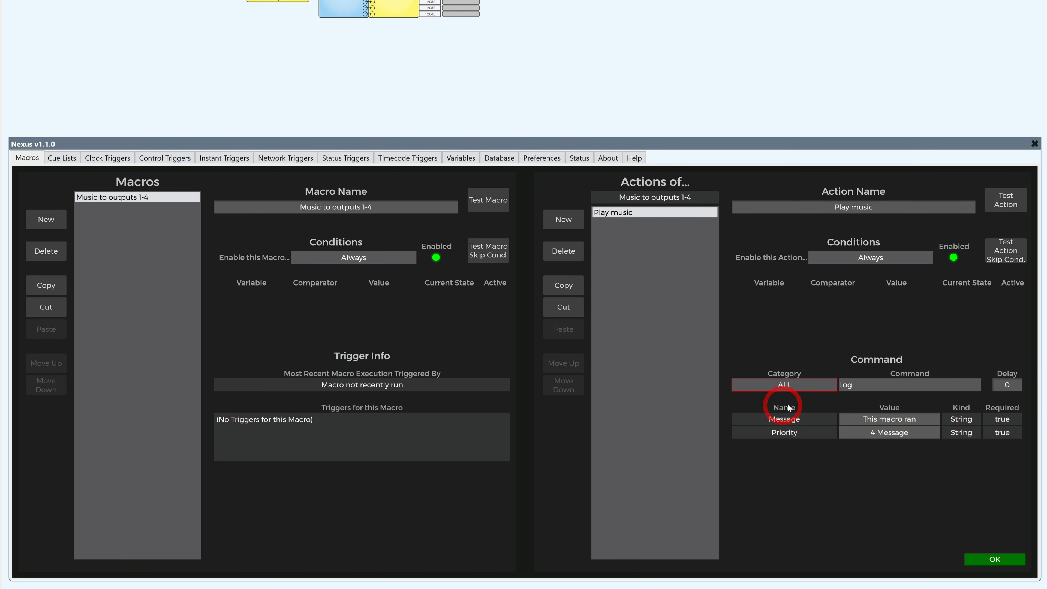
left_click(852, 389)
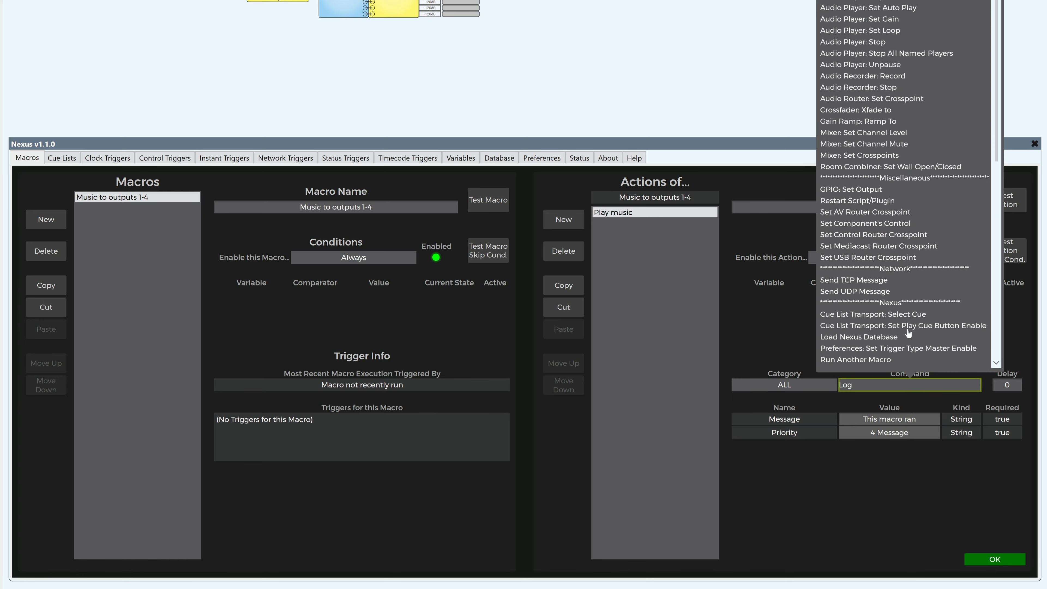
scroll(909, 326, "down", 7)
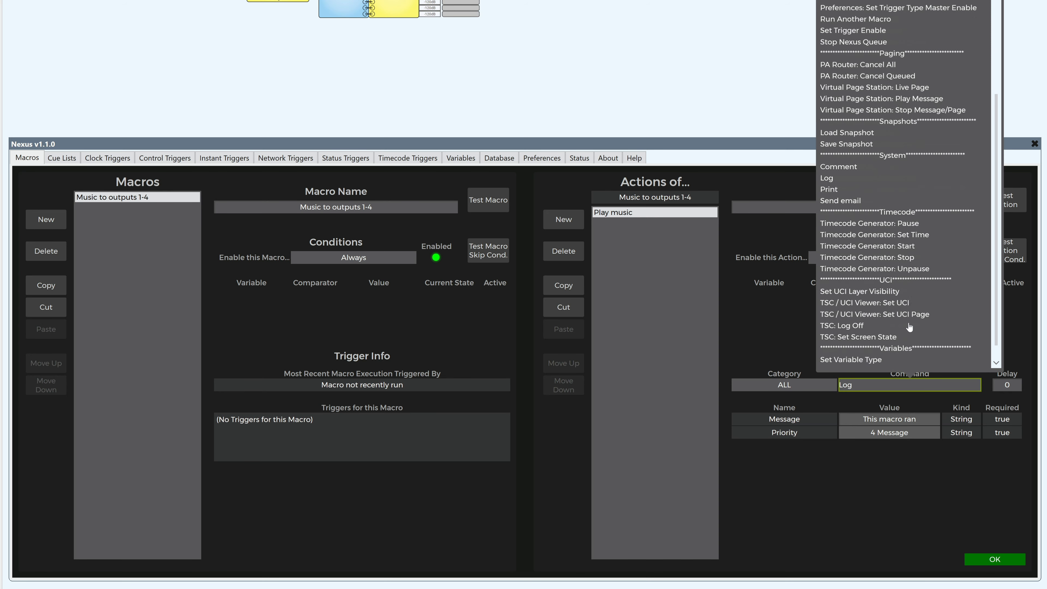
scroll(906, 332, "up", 11)
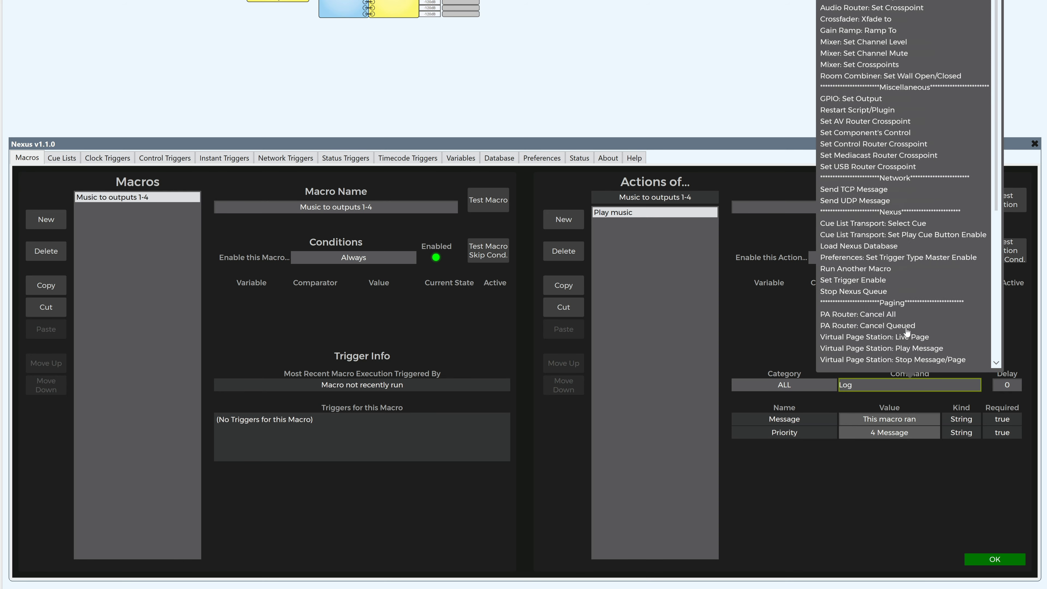
left_click(793, 356)
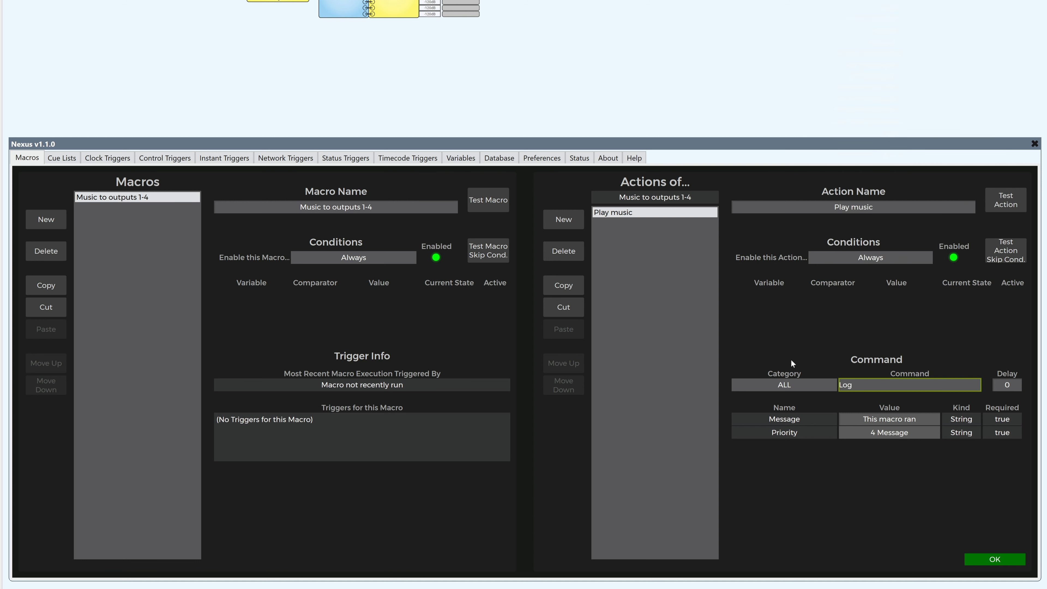
Assign the Audio category command "Audio Player: Load File & Play" to the Play music action.
left_click(794, 390)
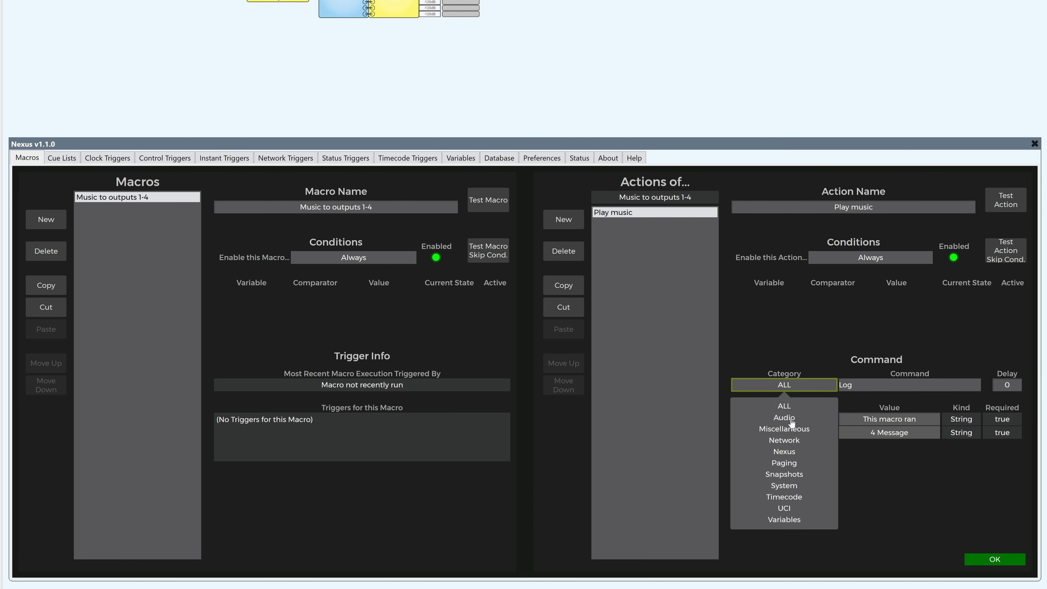
left_click(789, 417)
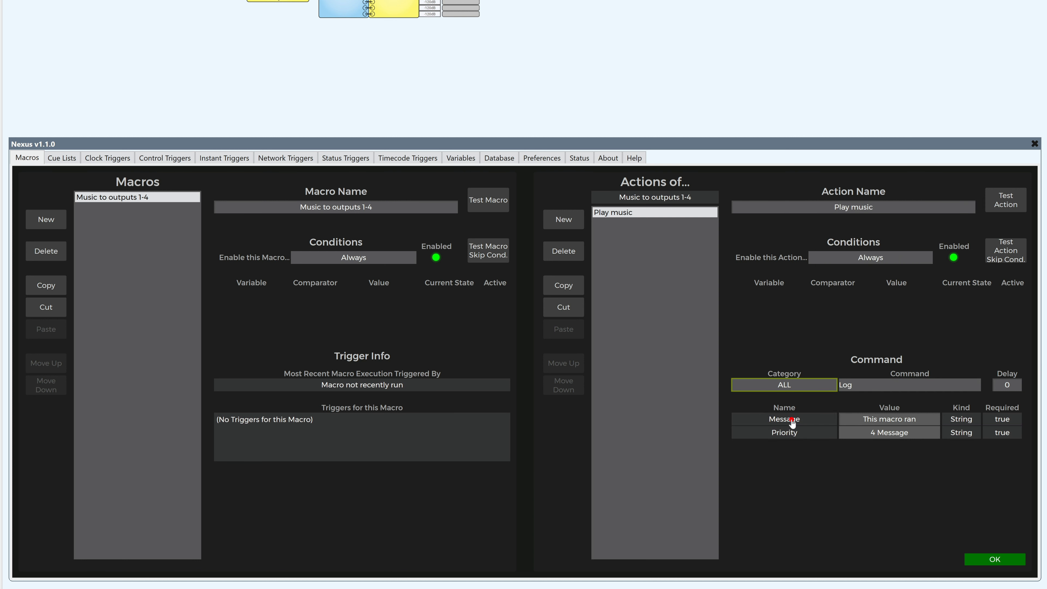
left_click(862, 386)
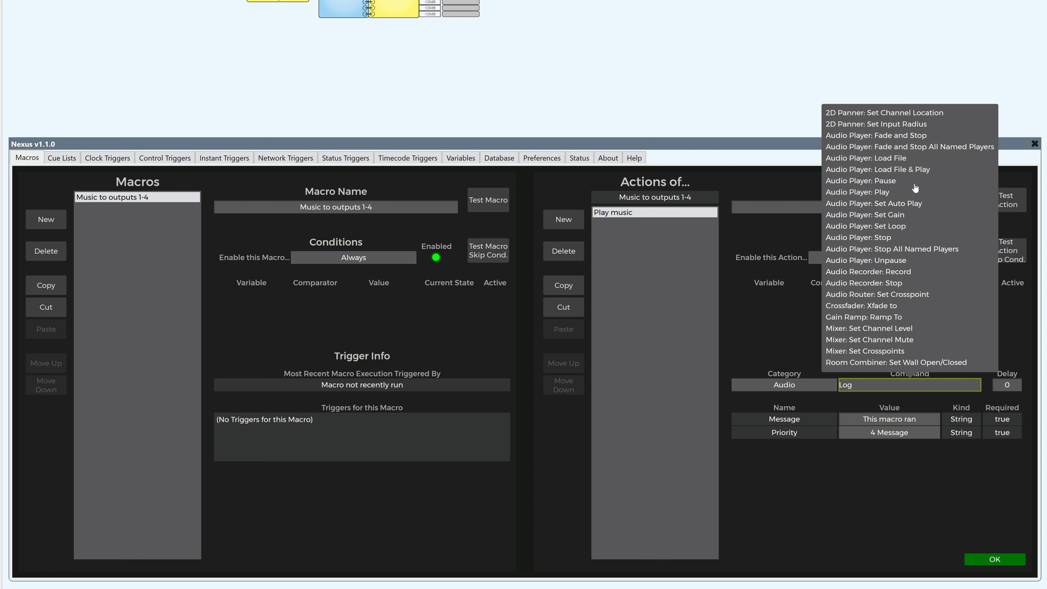
left_click(919, 169)
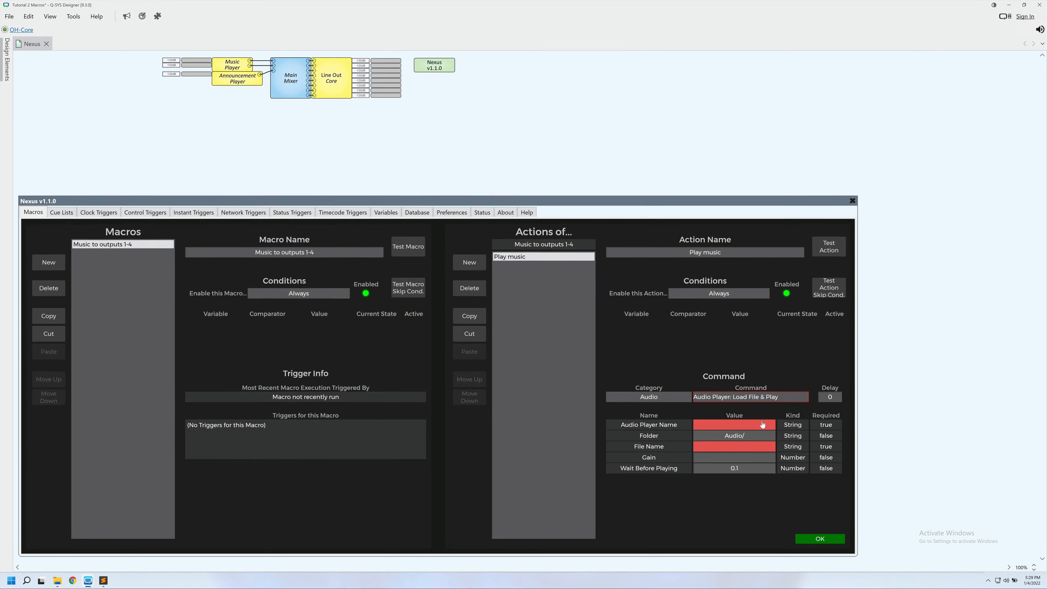
Configure the Play music command to use Music Player, the file Hello LR.wav from the Audio/ folder, and a gain of -6.
left_click(759, 425)
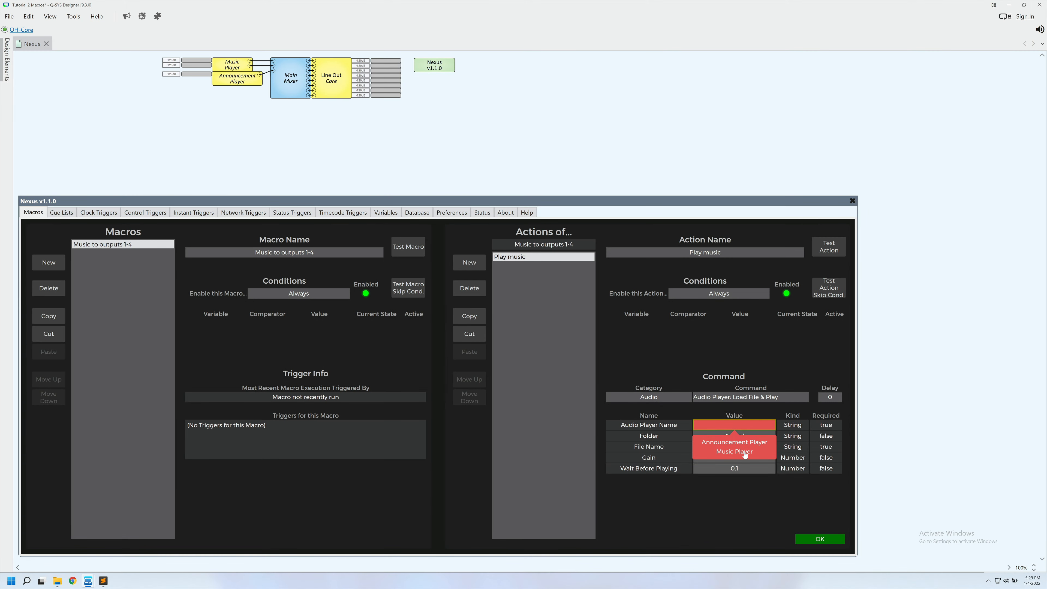
left_click(745, 452)
left_click(755, 437)
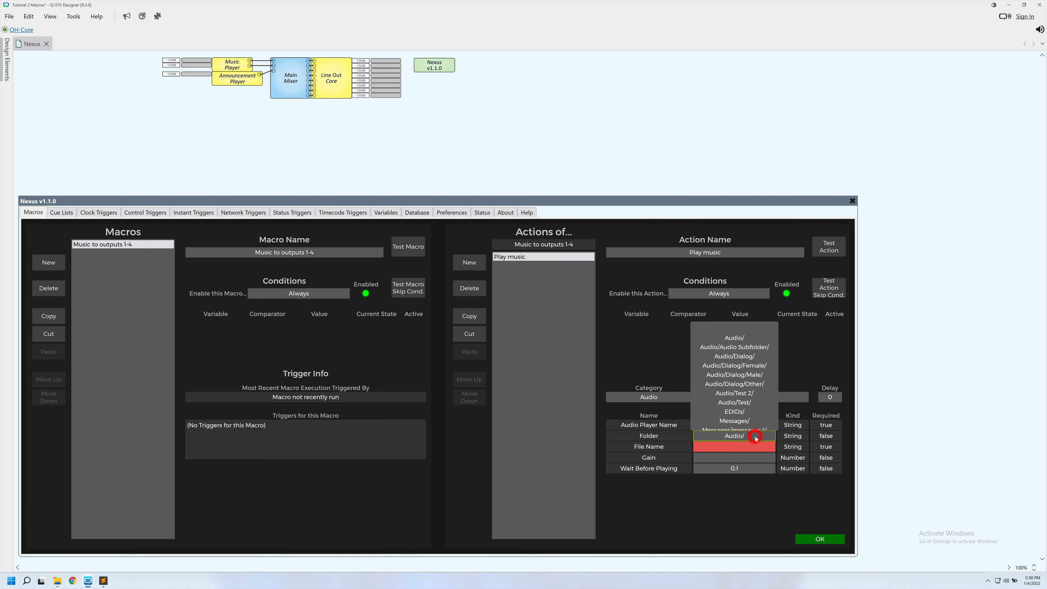
left_click(748, 252)
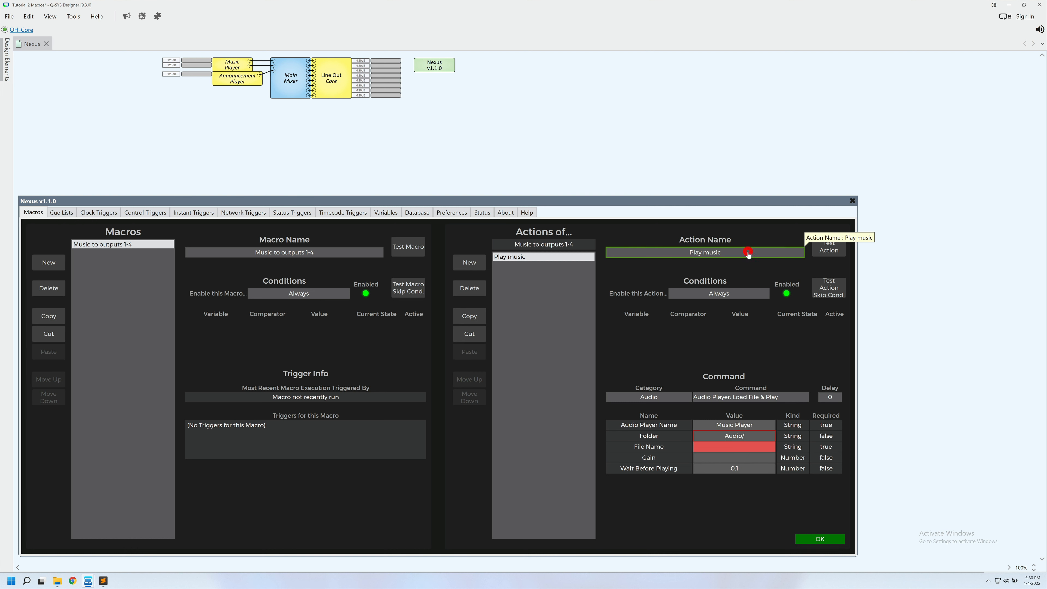
left_click(762, 446)
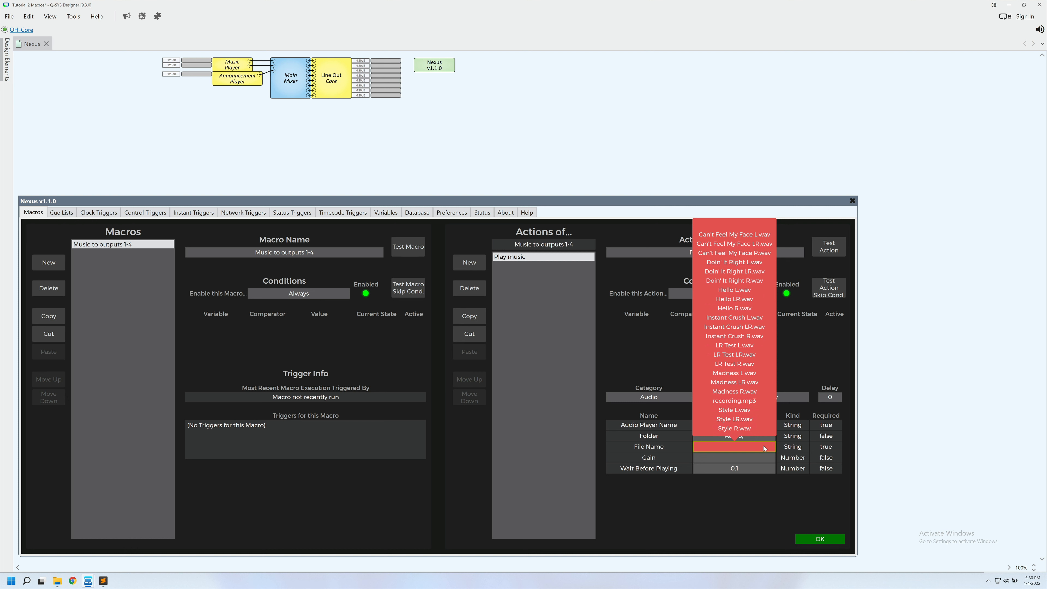
left_click(752, 298)
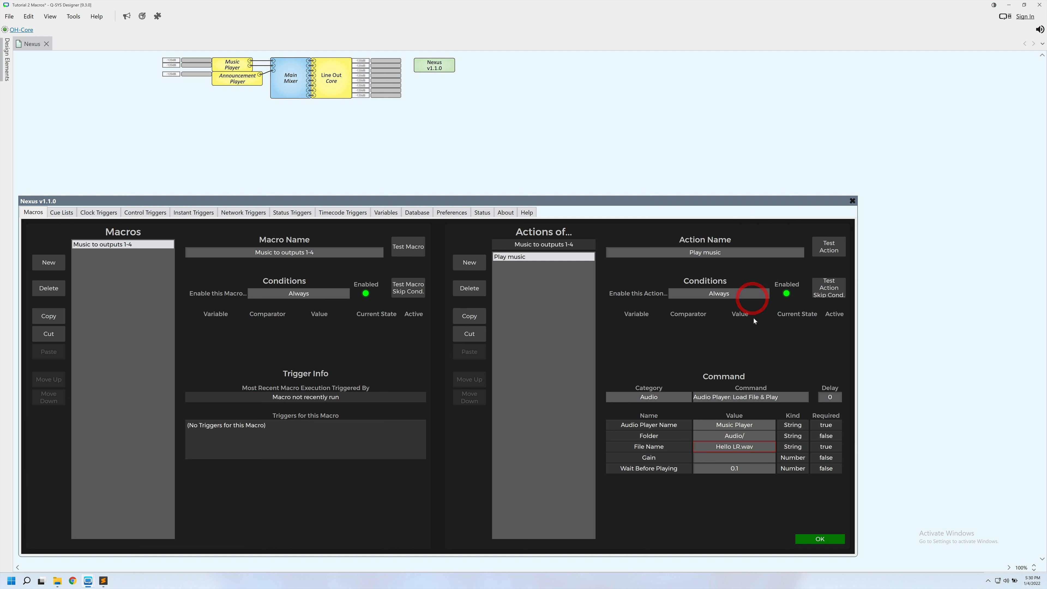
left_click(754, 457)
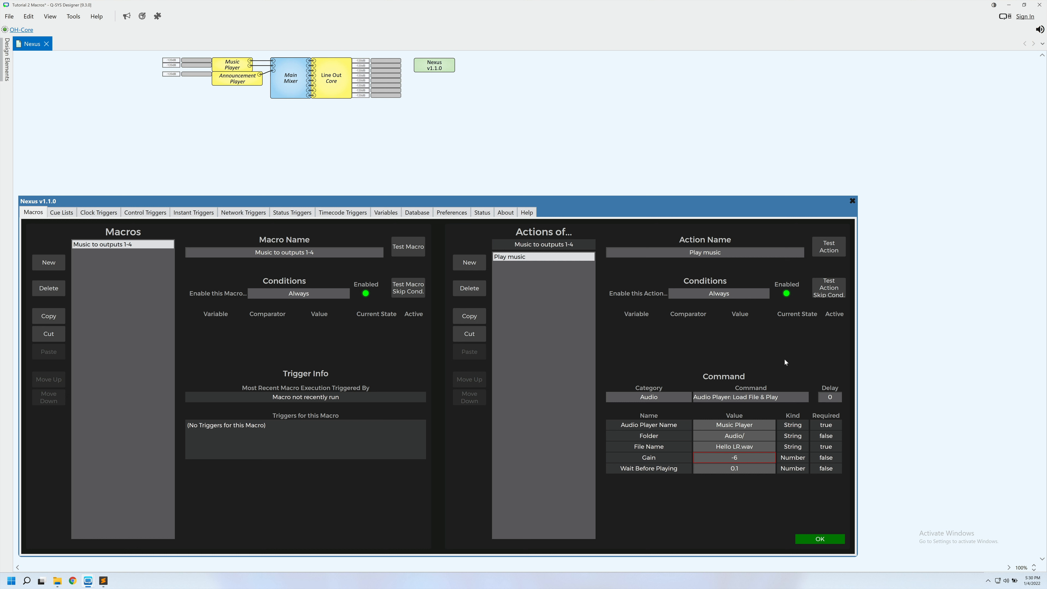
Test the Play music action with the Music Player's controls open above the macro window, and stop playback.
double_click(232, 64)
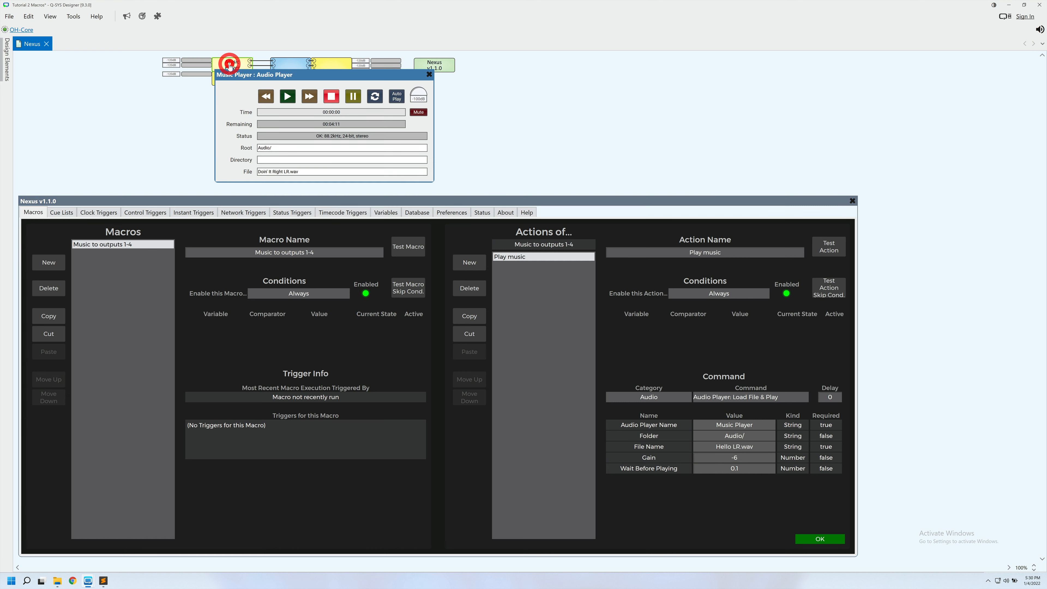
left_click_drag(239, 78, 441, 83)
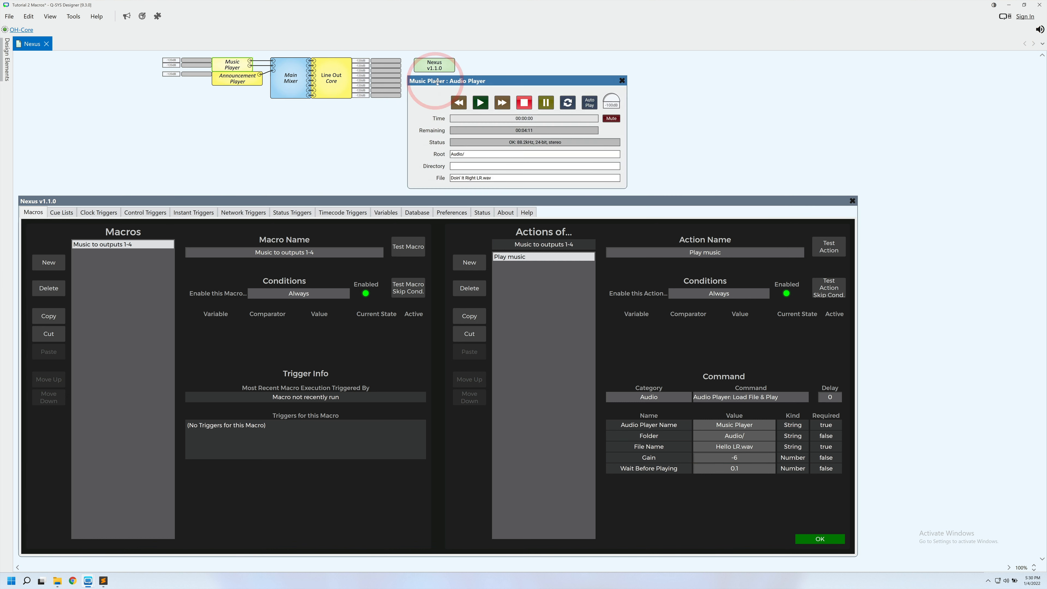
left_click(790, 238)
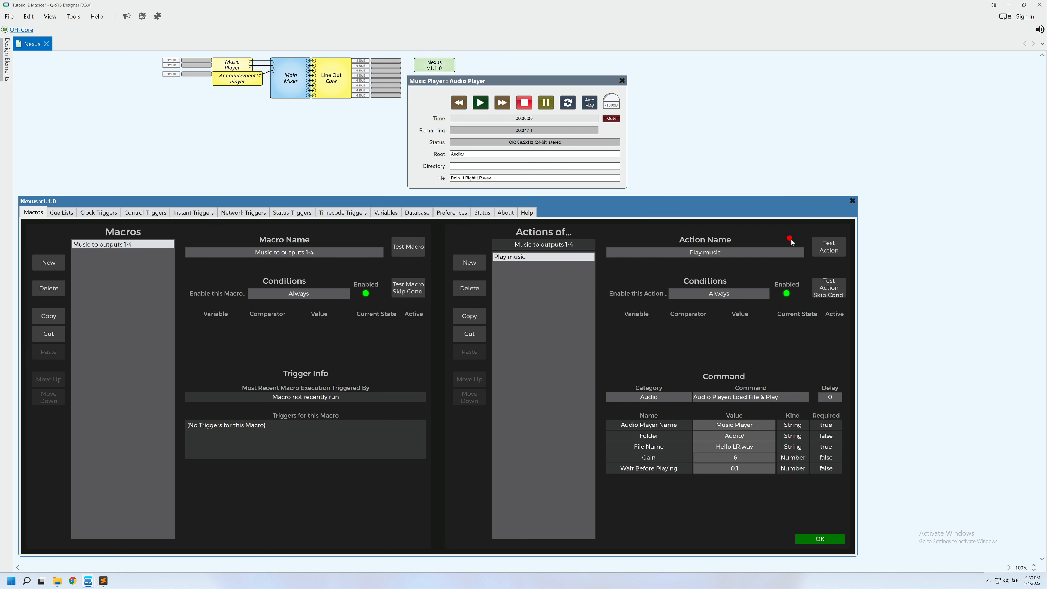
left_click(819, 247)
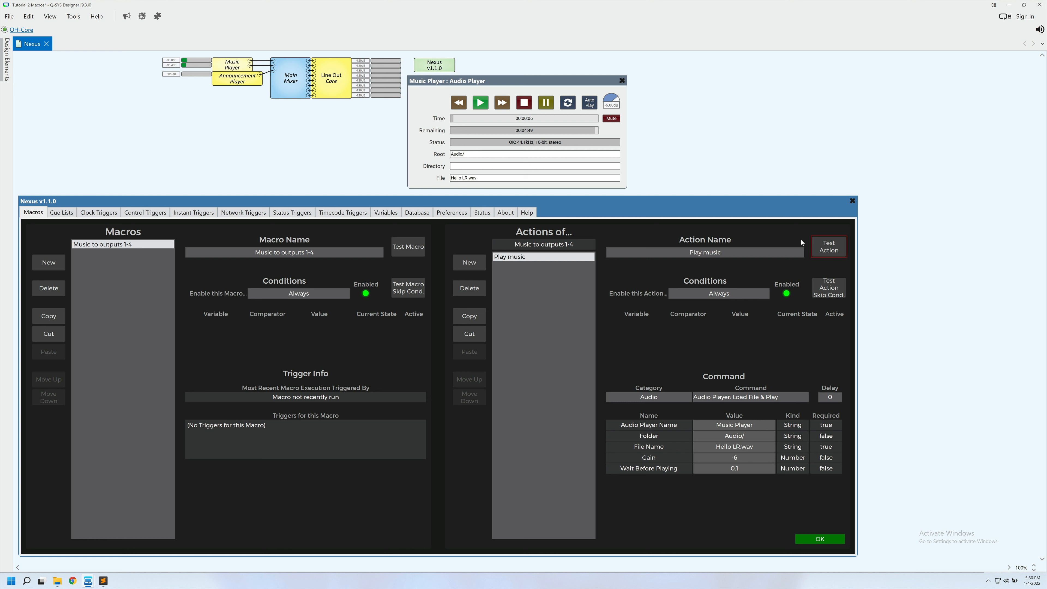
left_click(524, 104)
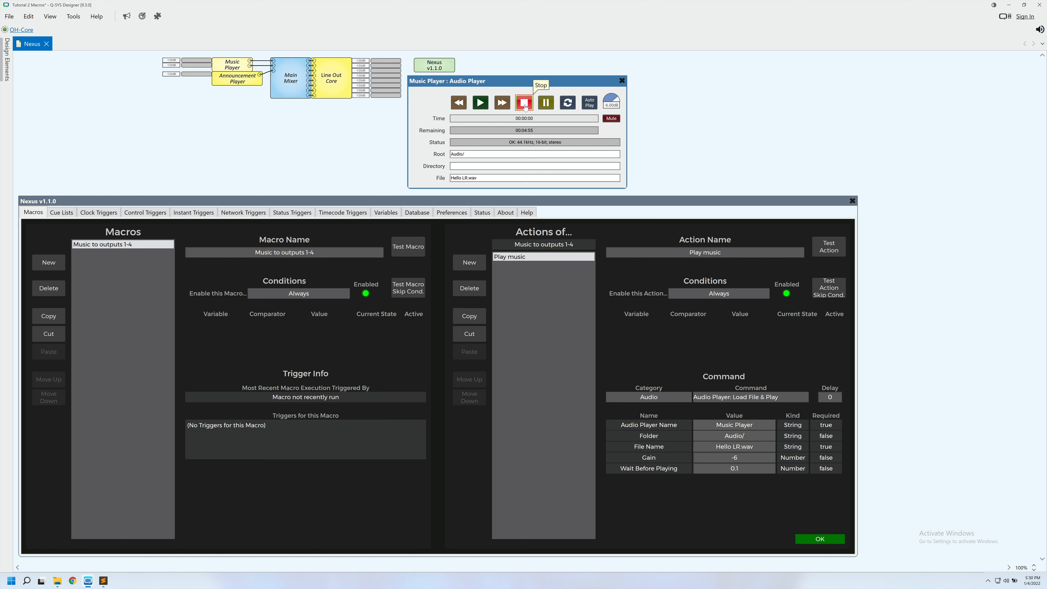
Add a second action to the macro and name it "Fade up mixer".
left_click(474, 263)
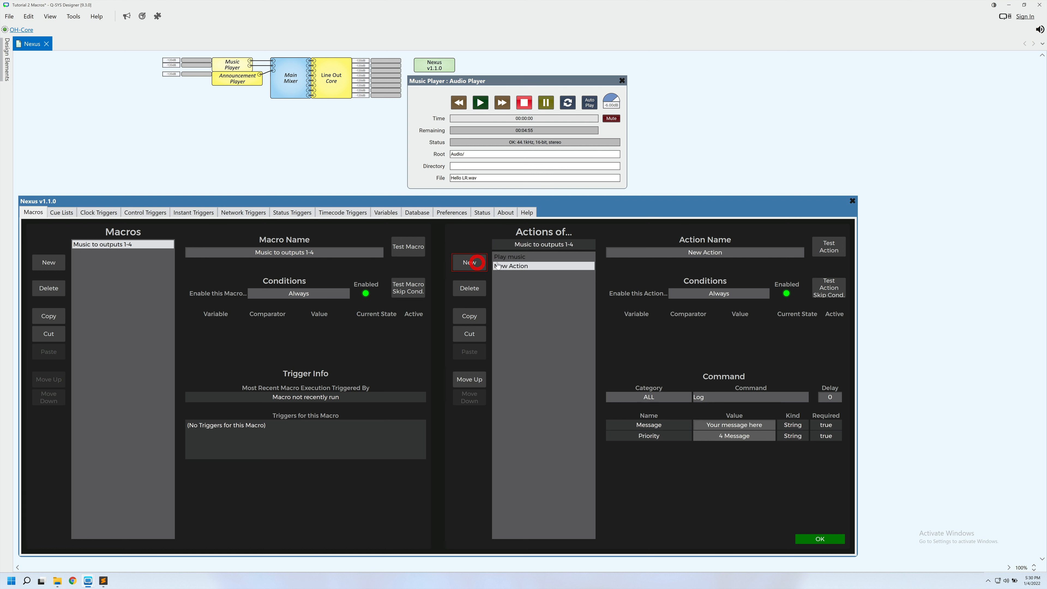
left_click(648, 253)
type("Fade up m")
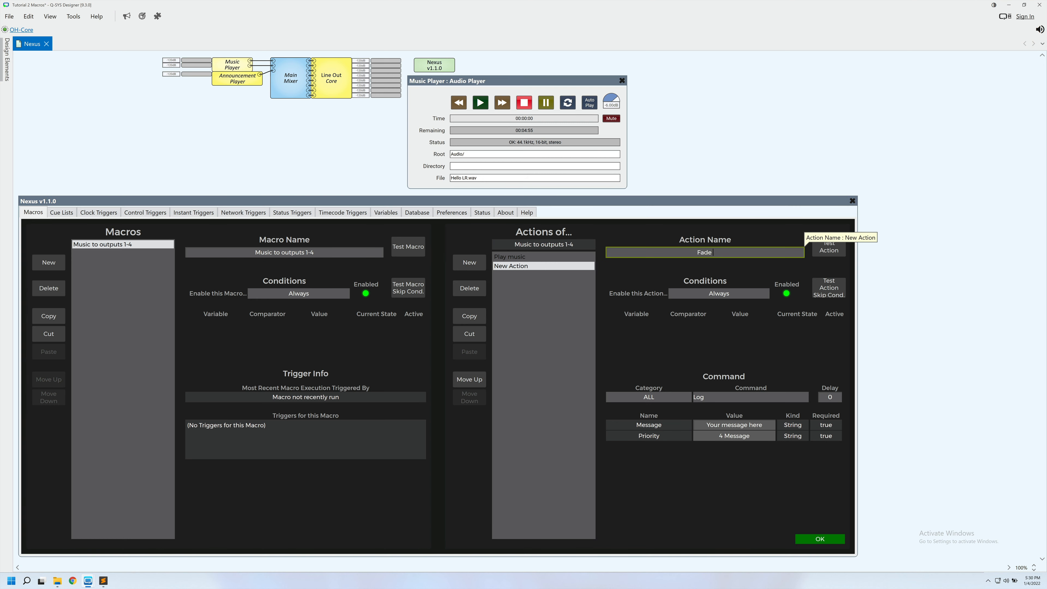
type("ixer")
key("Return")
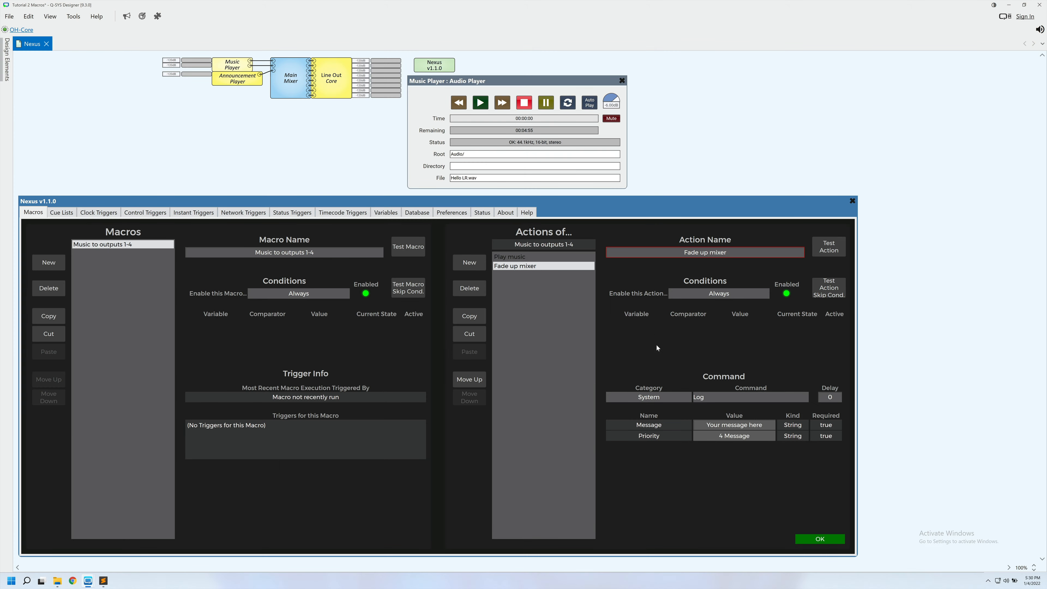
Assign the Audio category command "Mixer: Set Crosspoints" to the Fade up mixer action.
left_click(656, 397)
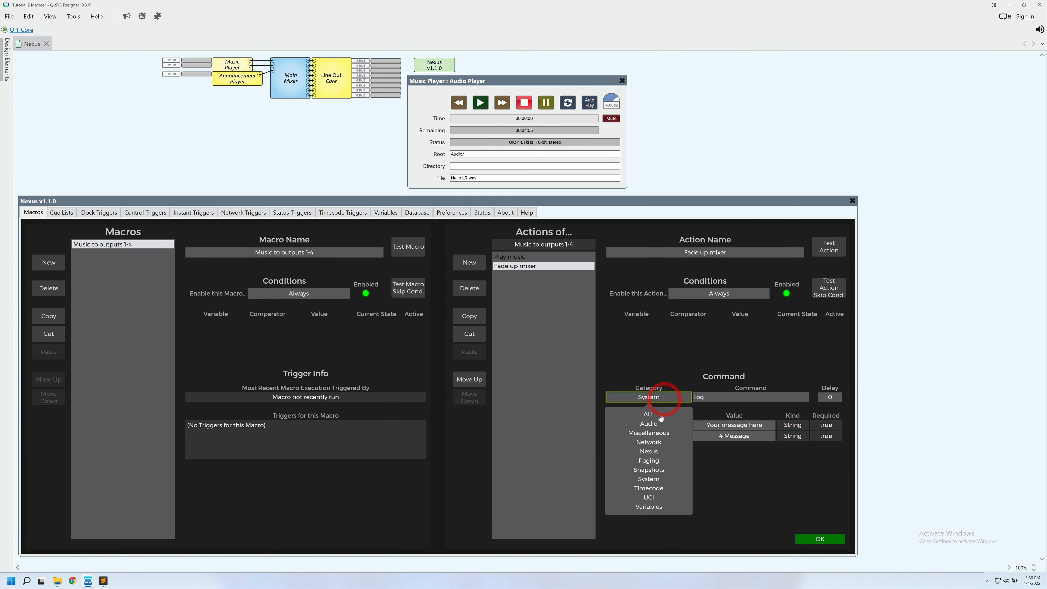
left_click(657, 424)
left_click(714, 398)
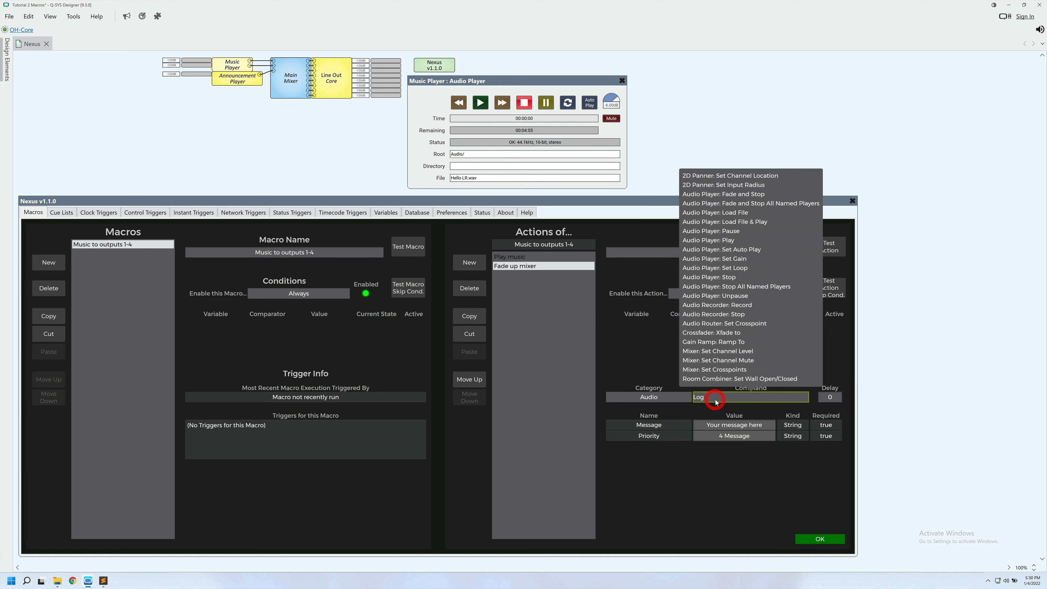
left_click(733, 370)
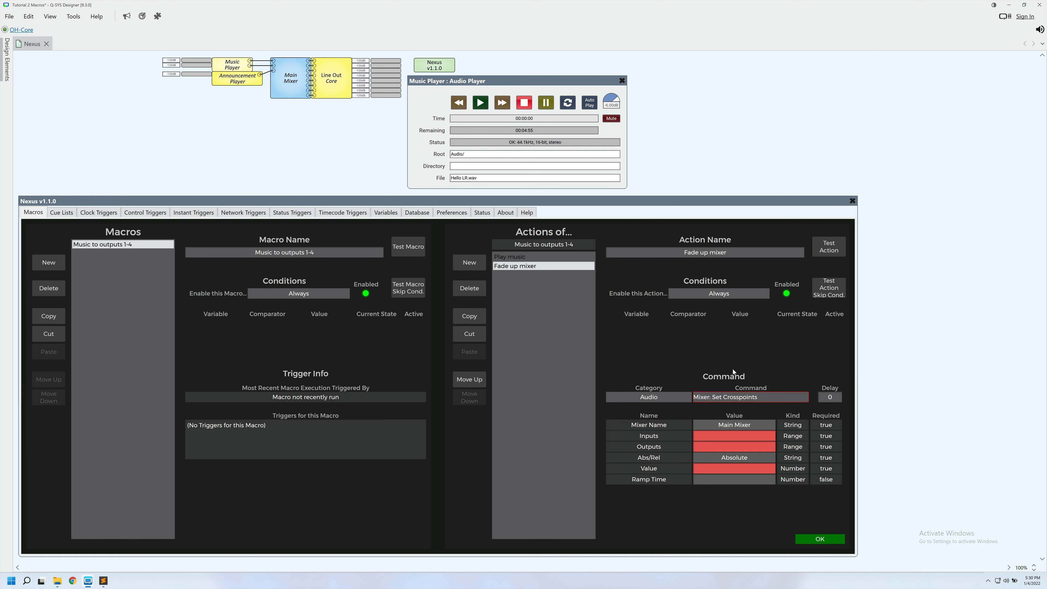
Keep Main Mixer as the crosspoint command's mixer, and set its inputs to 1 and 2 and its outputs to 1-4.
left_click(766, 425)
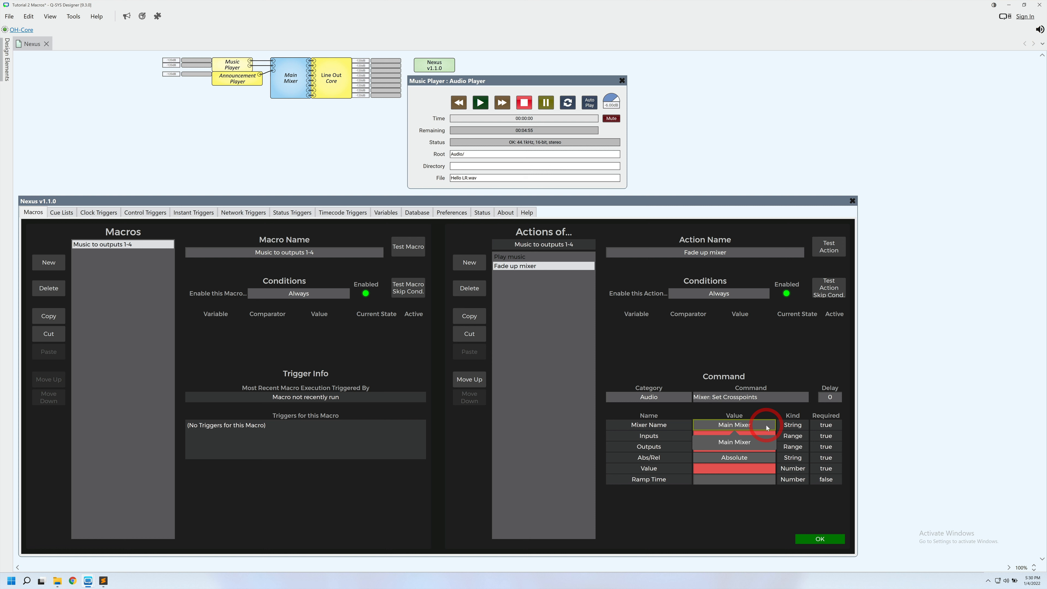
left_click(765, 425)
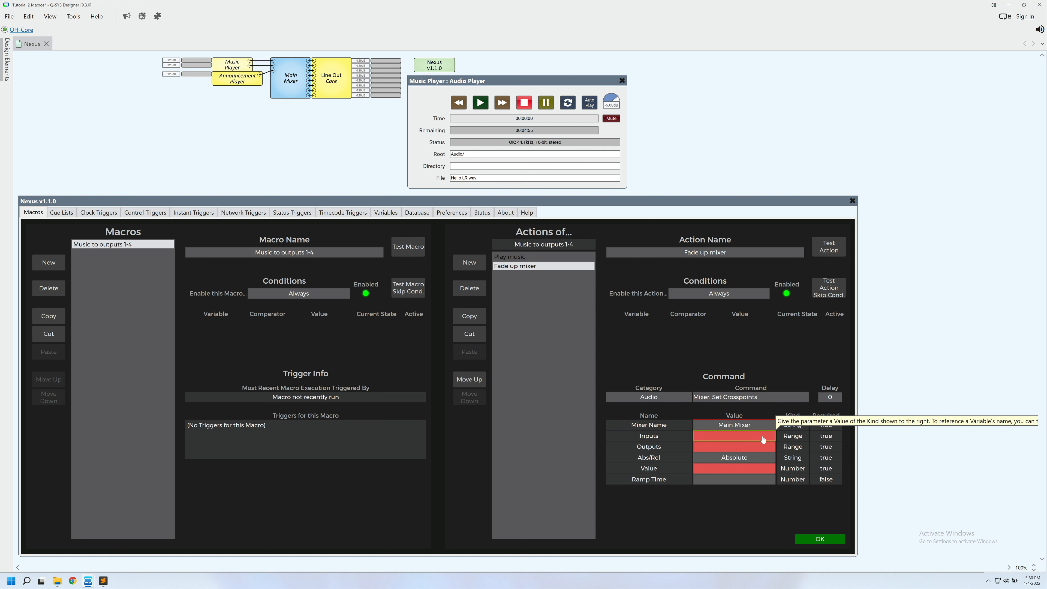
left_click(762, 439)
type("1,2")
key("Return")
left_click(762, 446)
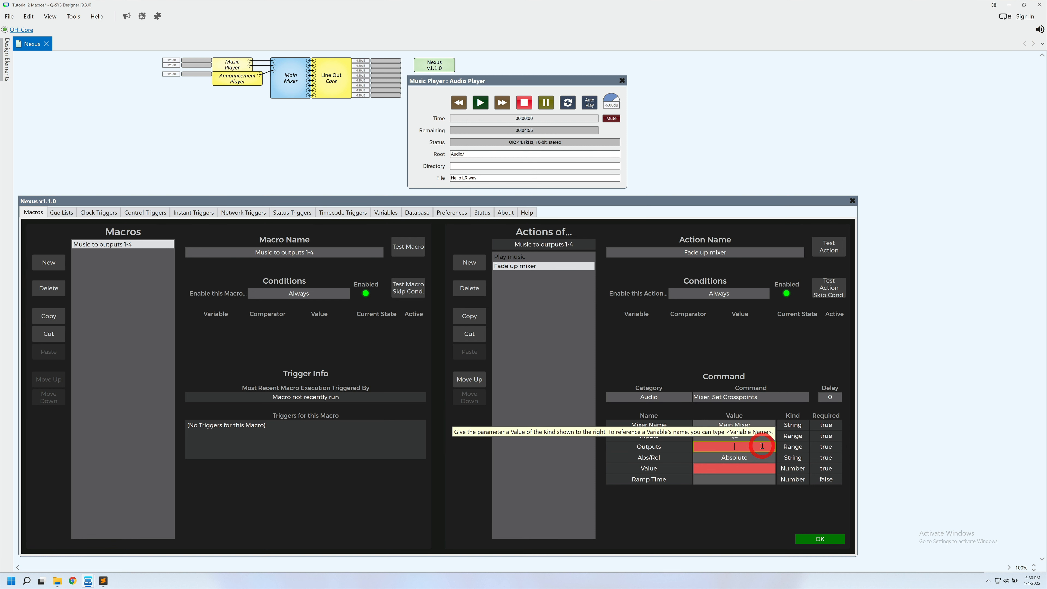
type("1-4")
key("Return")
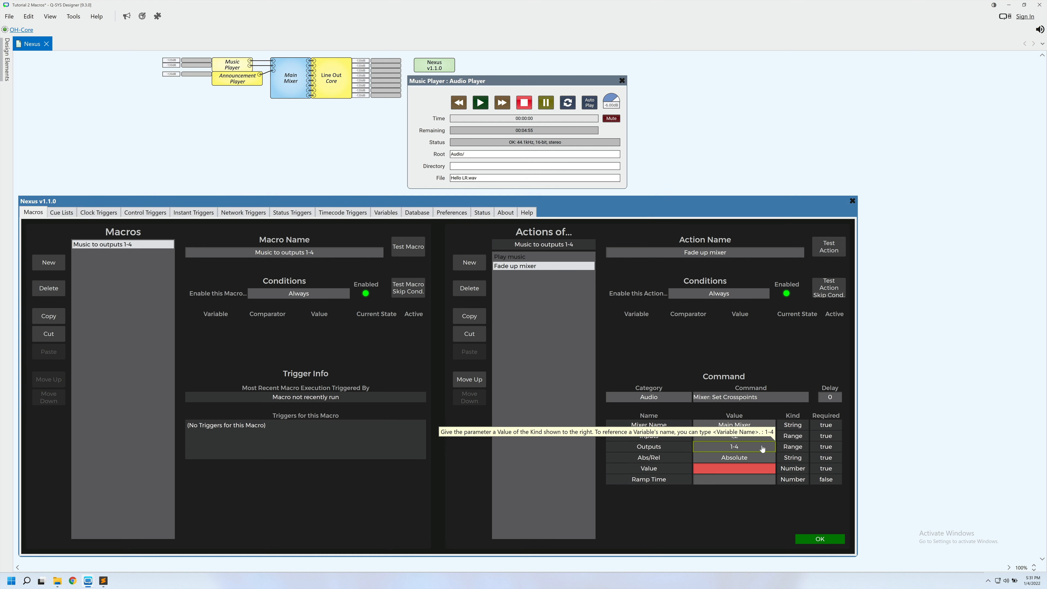
Keep the crosspoint command's Abs/Rel option at Absolute, and set its value to -6 and its ramp time to 5.
left_click(763, 459)
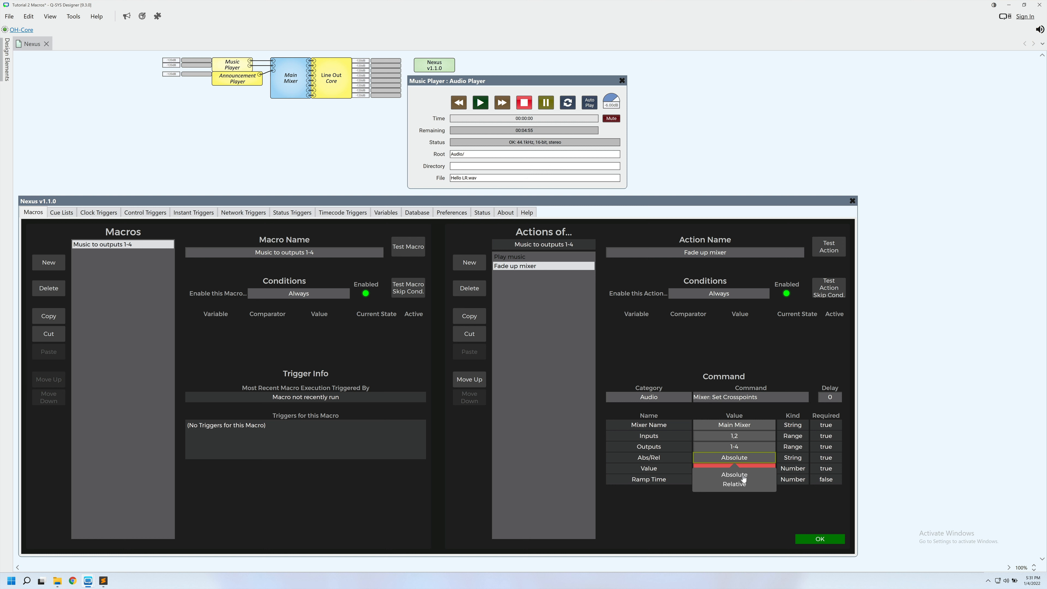
left_click(744, 475)
left_click(760, 469)
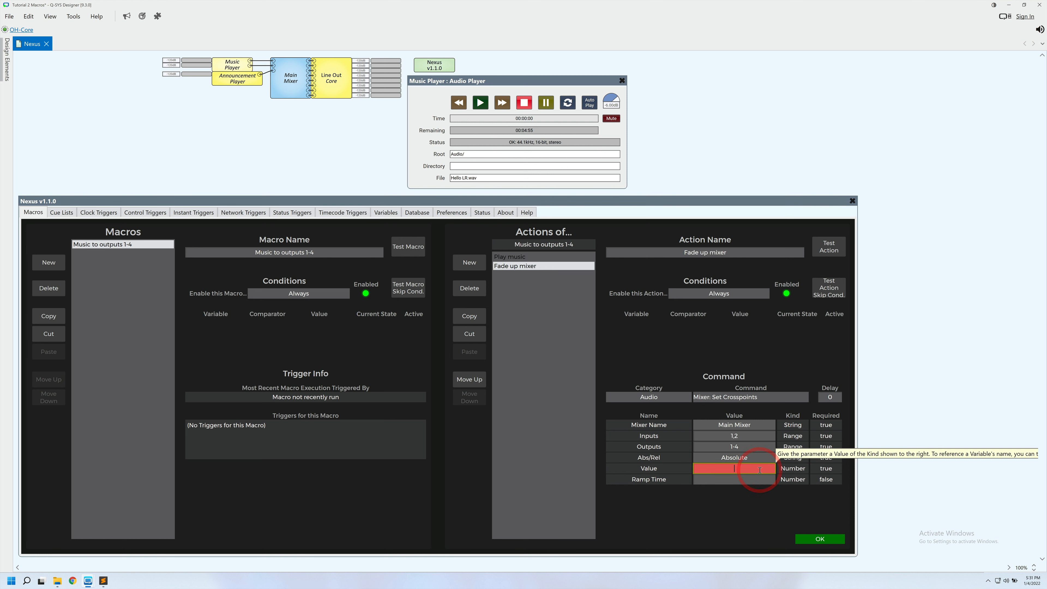
type("0")
key("Return")
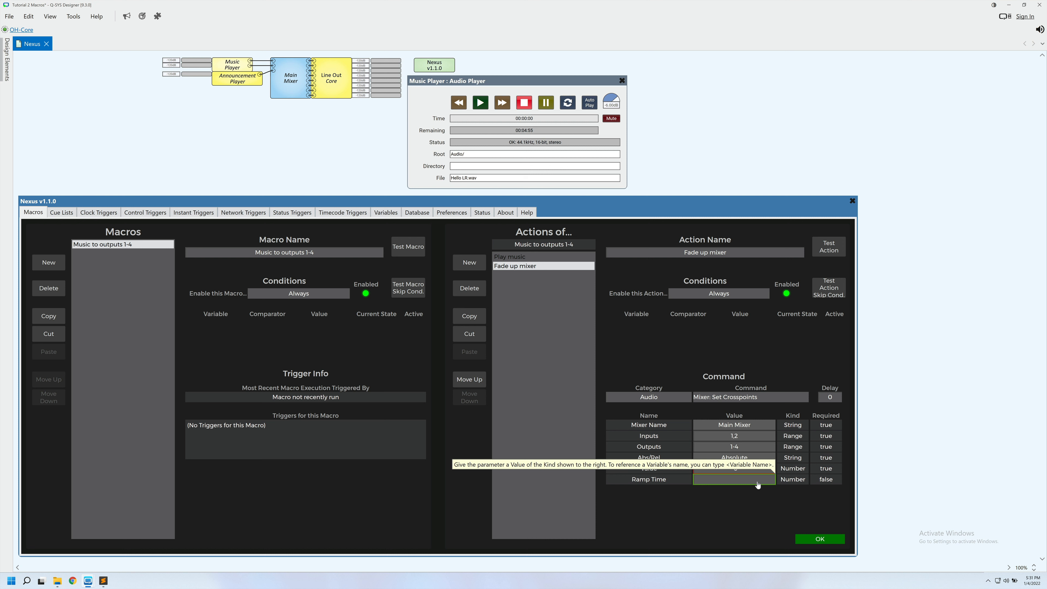
left_click(757, 480)
type("5")
key("Return")
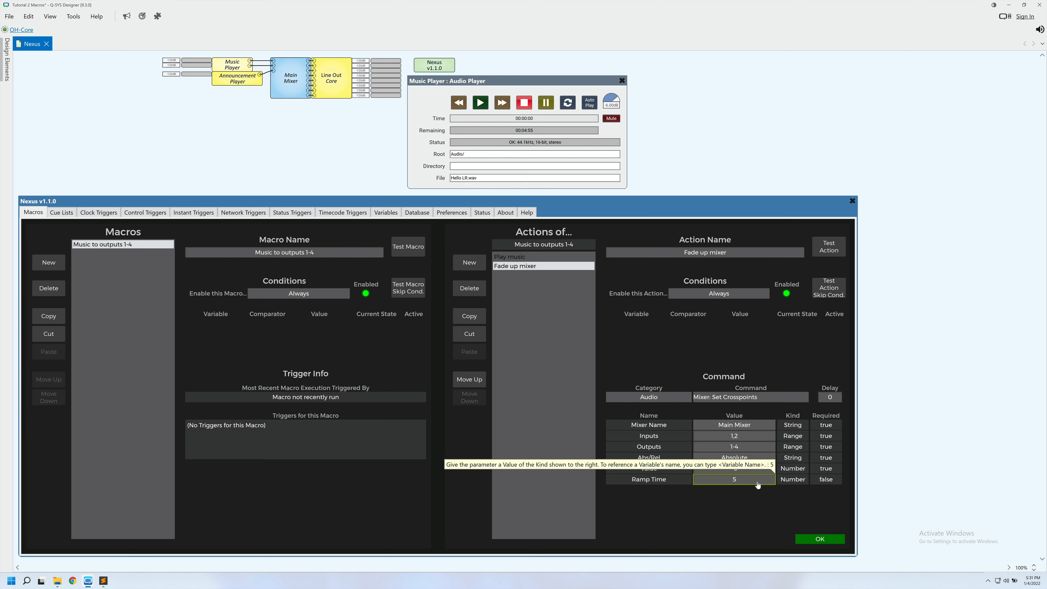
Test the Fade up mixer action with Main Mixer's controls open beside the Music Player, and reset the raised crosspoints to -100 dB.
double_click(290, 96)
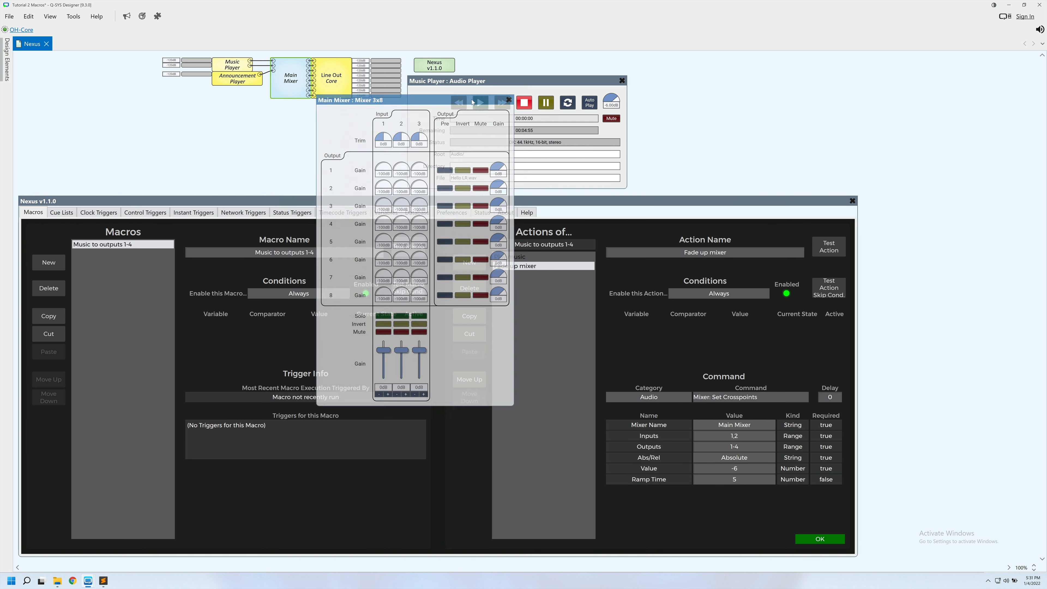
left_click_drag(333, 99, 672, 61)
left_click(580, 201)
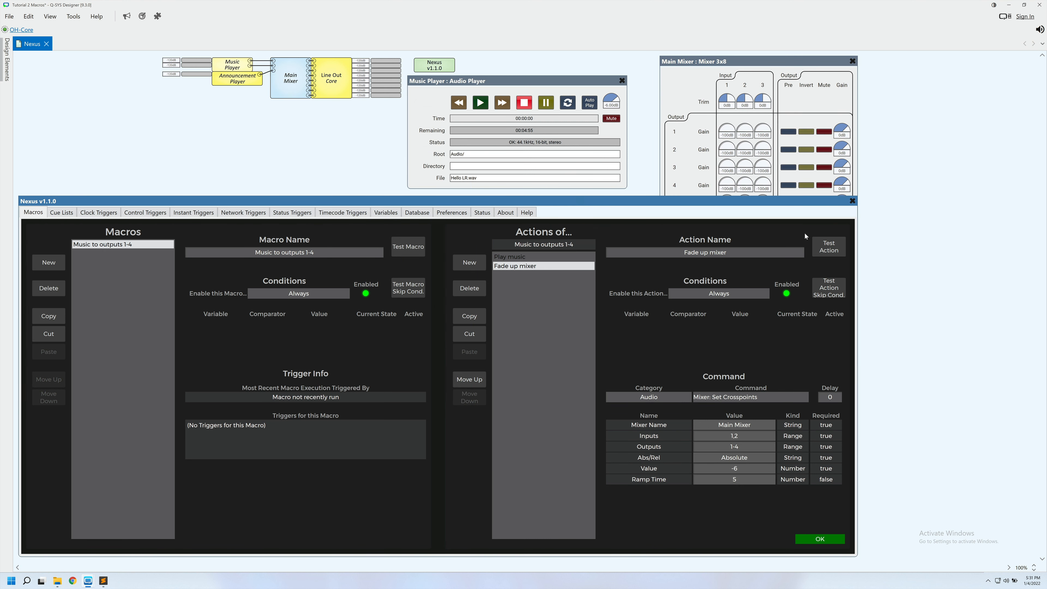
left_click(829, 246)
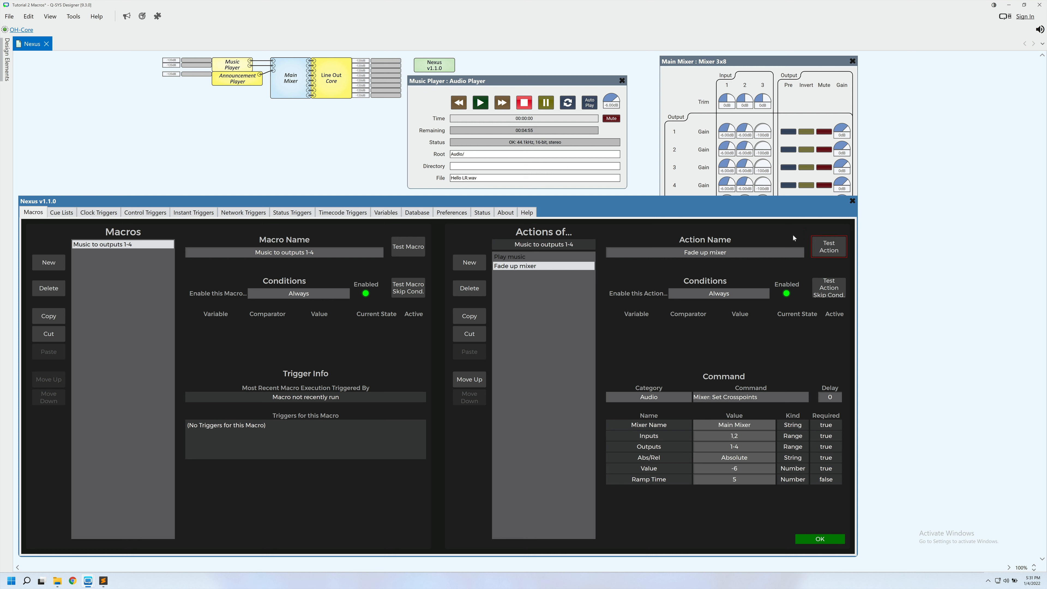
left_click(765, 120)
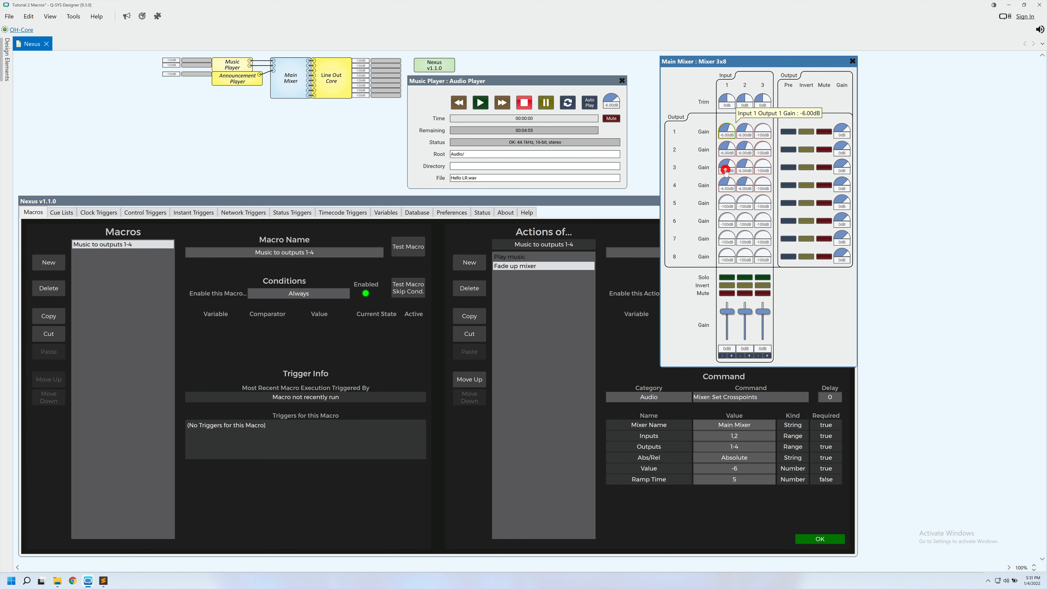
left_click(638, 349)
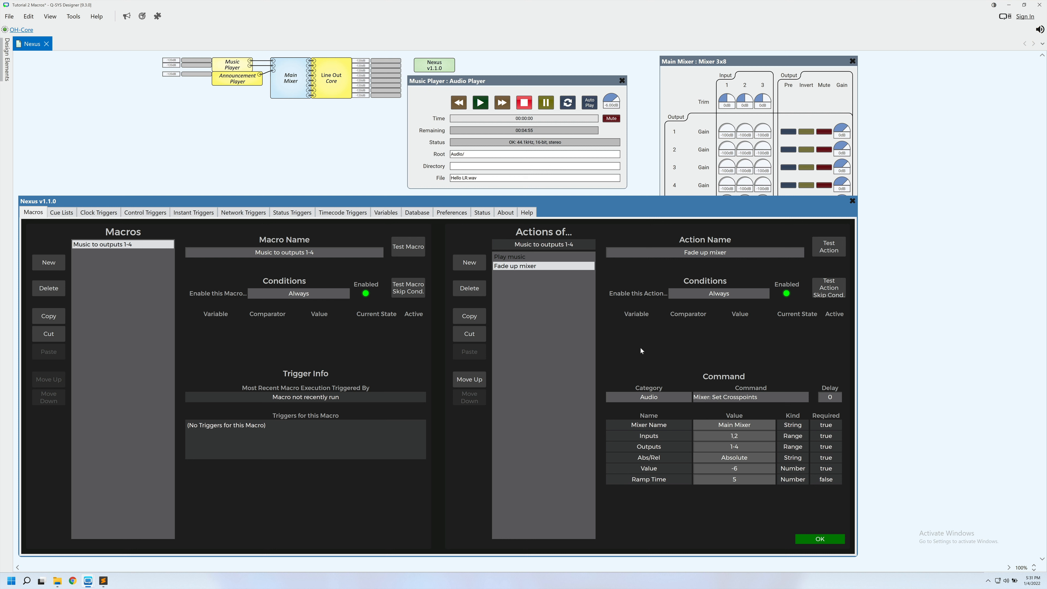
Set the Fade up mixer action's delay to 3 and test the whole Music to outputs 1-4 macro.
left_click(824, 398)
type("3")
left_click(424, 248)
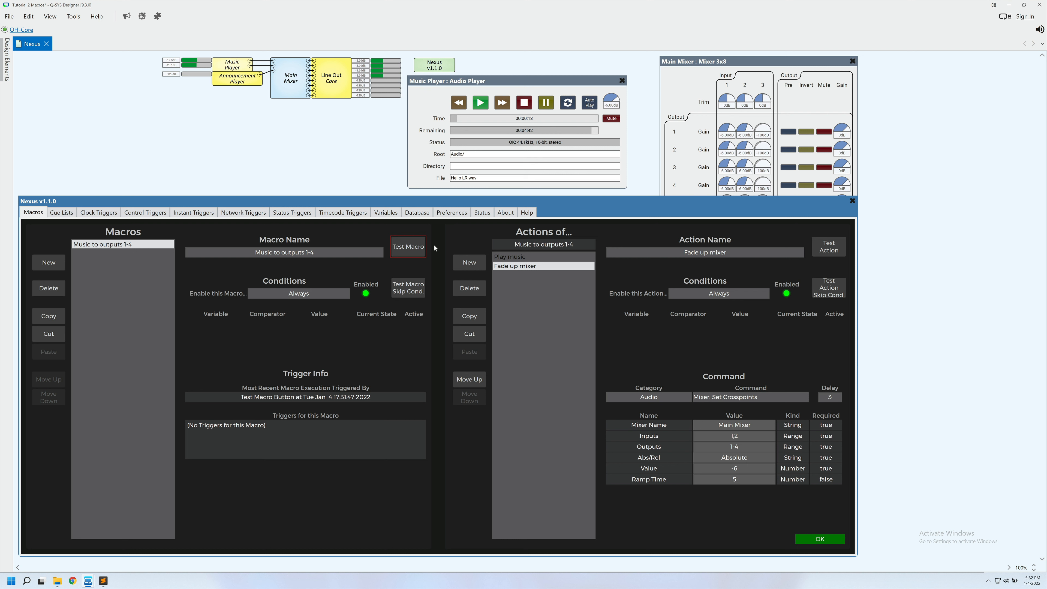
Stop the music playback and reset Main Mixer's crosspoints for inputs 1 and 2 to outputs 1-4 to -100 dB.
left_click(524, 102)
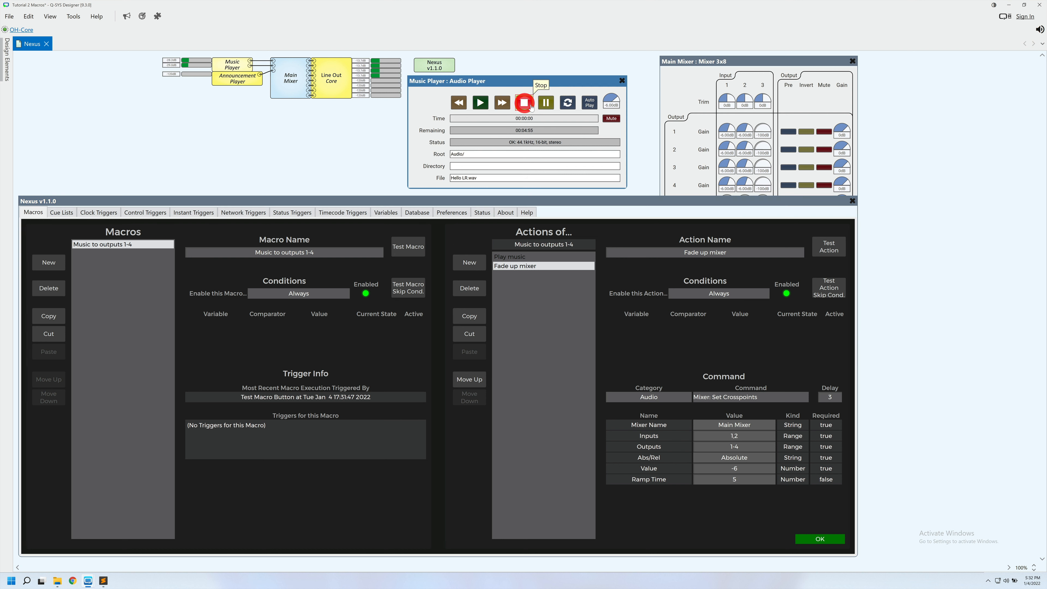
left_click(748, 132)
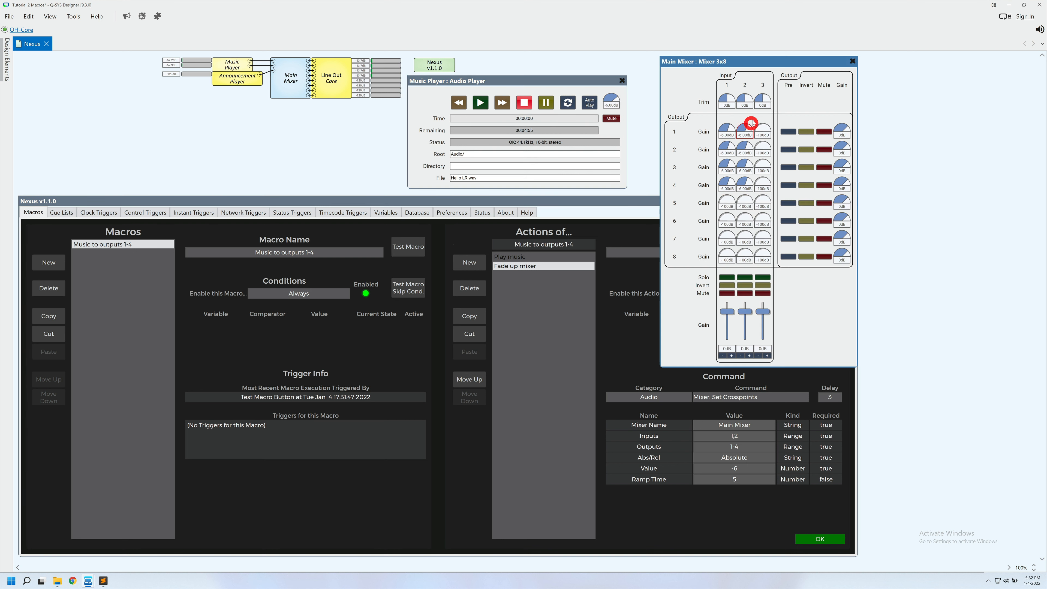
left_click(726, 185)
left_click_drag(727, 128, 715, 176)
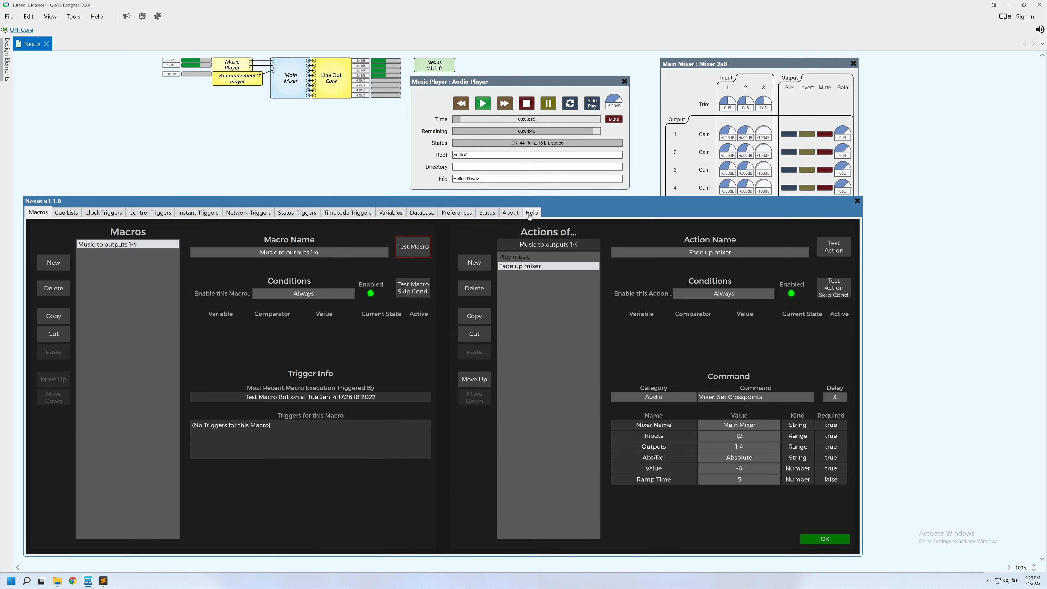
Browse the list of available actions and their parameter descriptions in the Nexus help.
left_click(531, 213)
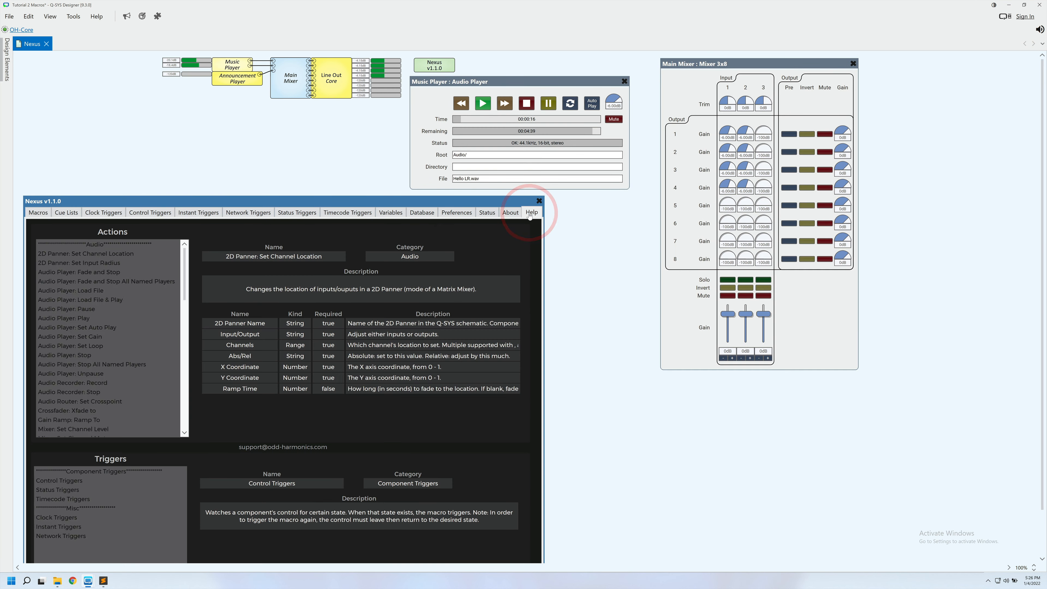
mouse_move(185, 258)
left_mouse_down()
mouse_move(189, 361)
mouse_move(195, 250)
left_mouse_up()
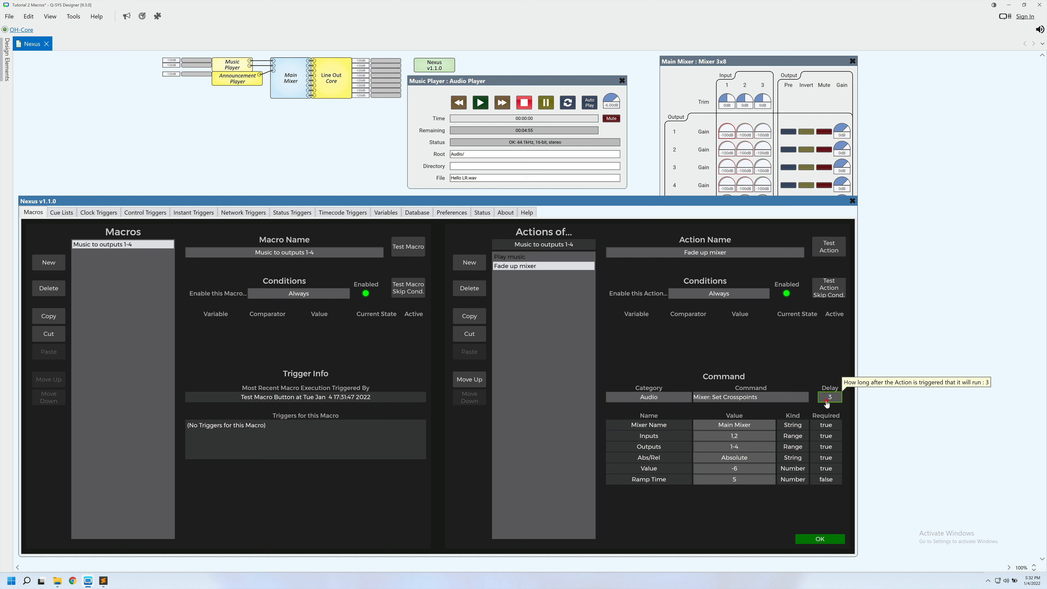
Set the Fade up mixer action's delay to 45 and run a test of the Music to outputs 1-4 macro.
left_click(828, 398)
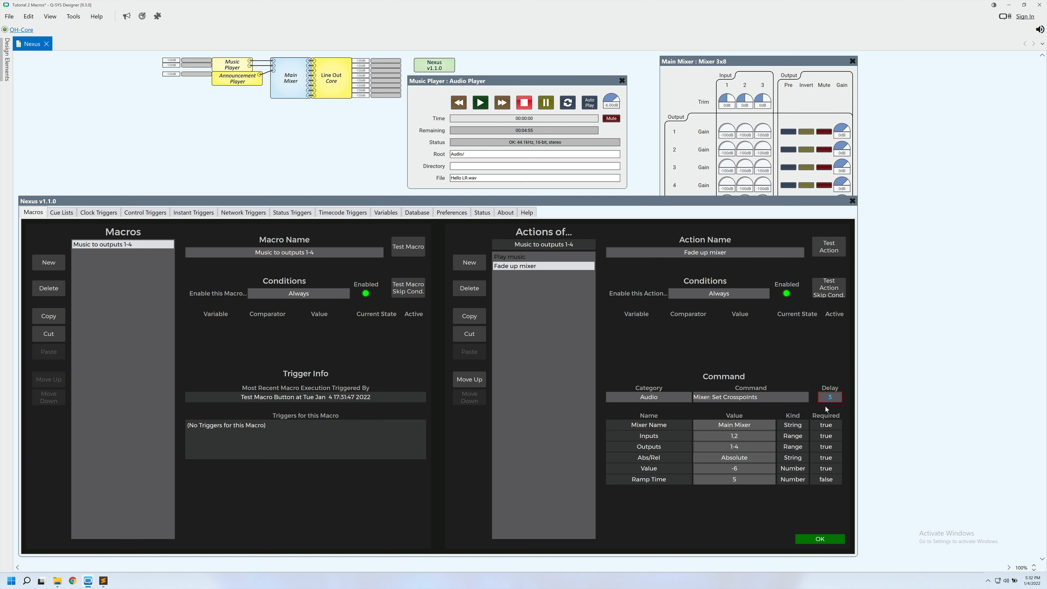
key("Return")
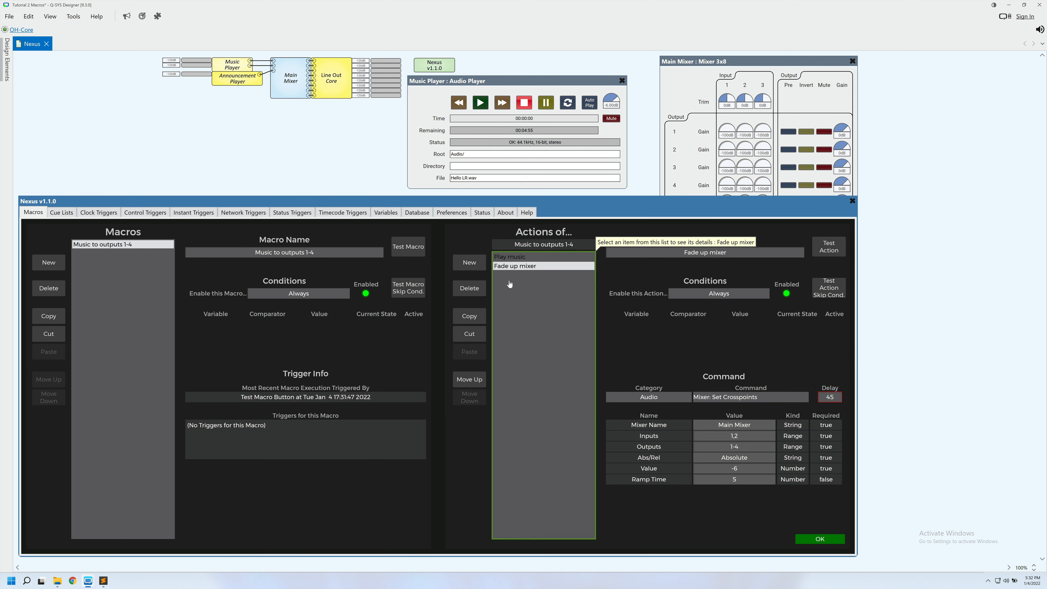
left_click(418, 247)
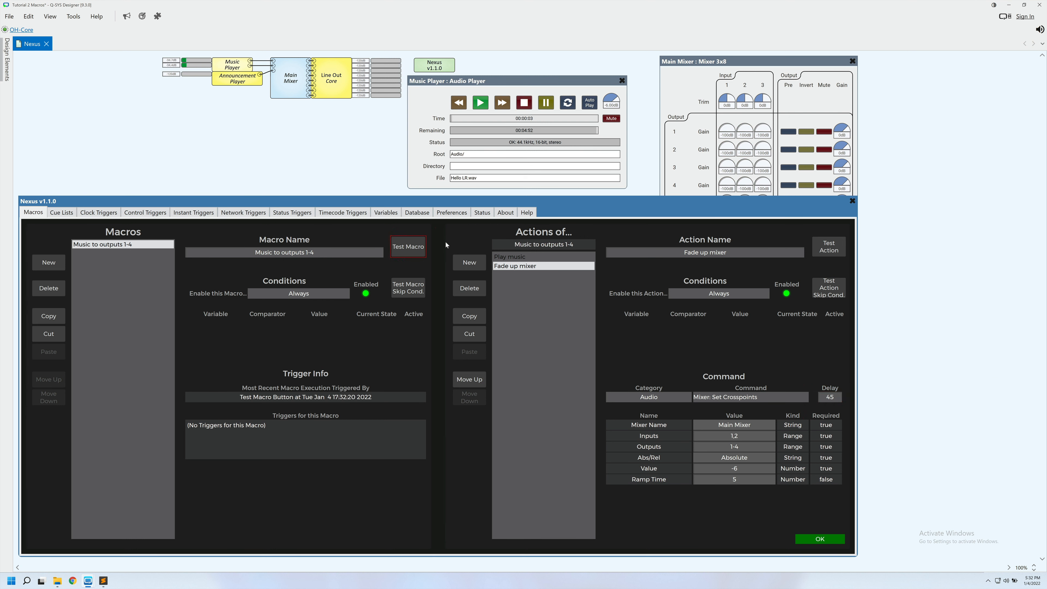
Stop the pending Fade up mixer action in the Nexus status queue, and return to the macro editor.
left_click(482, 212)
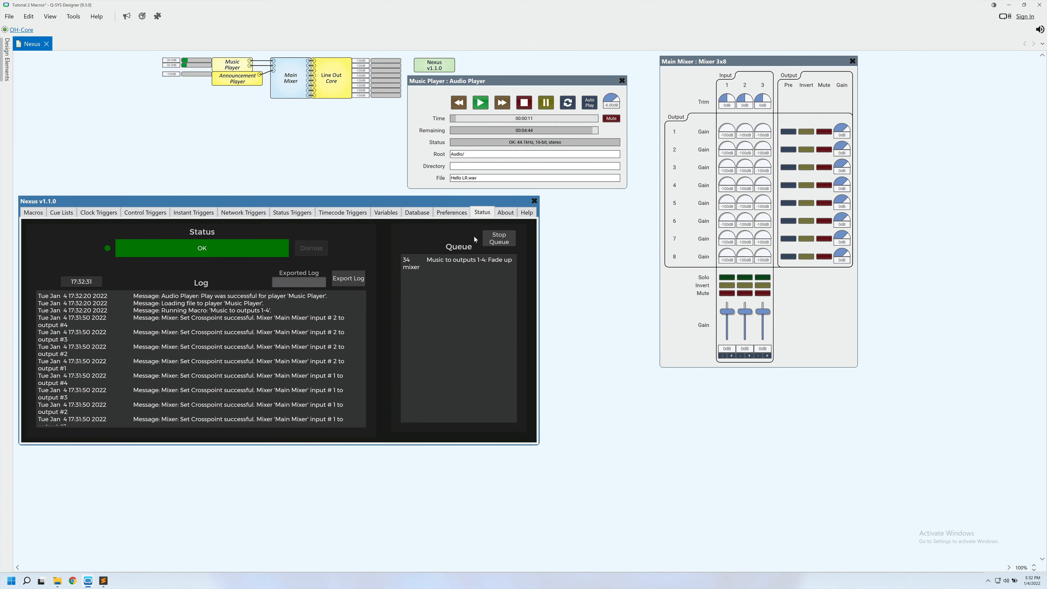
left_click(493, 243)
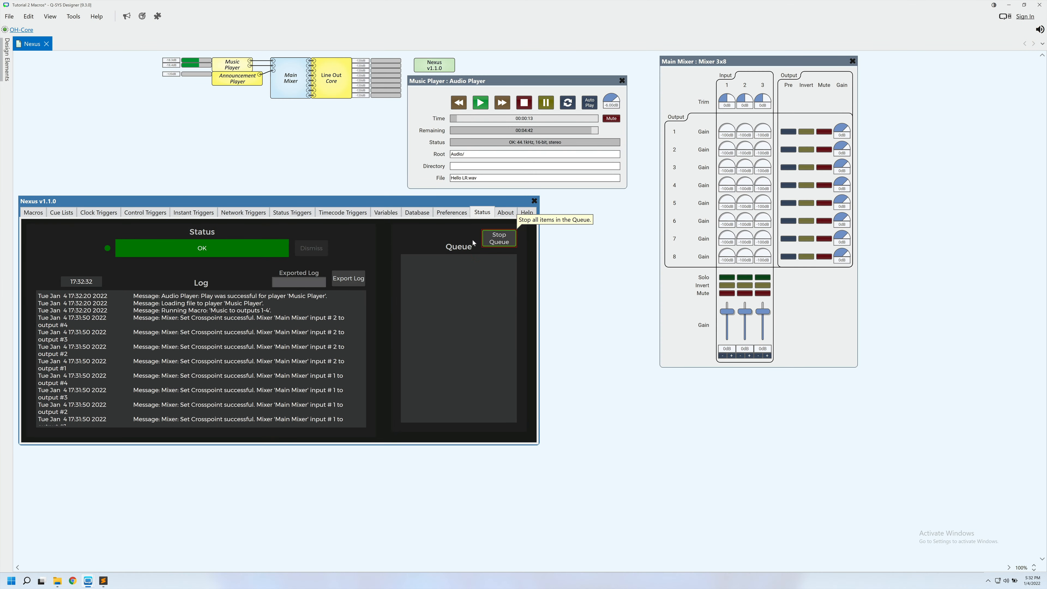
left_click(33, 212)
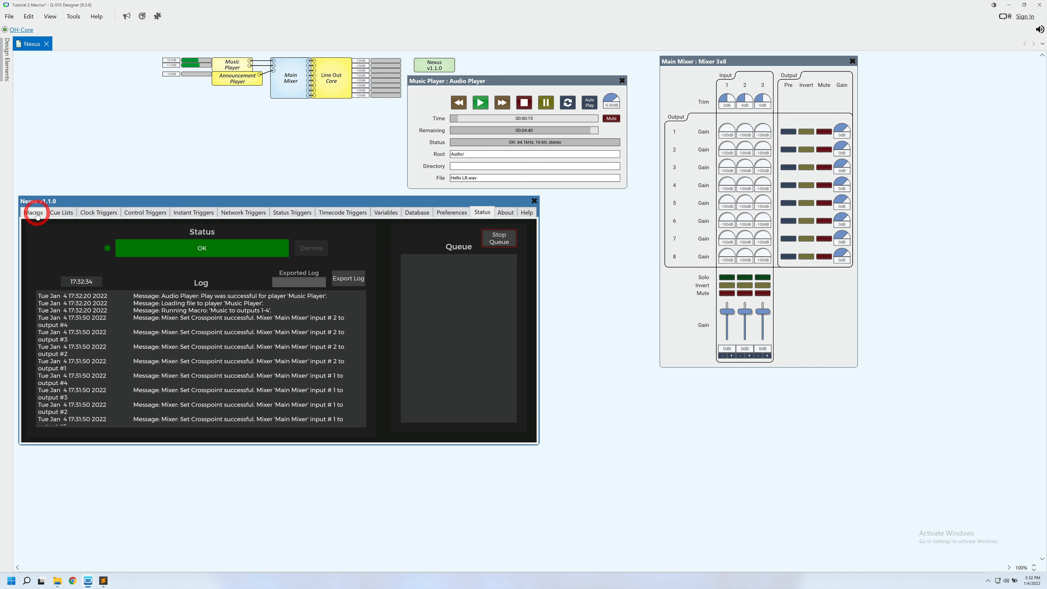